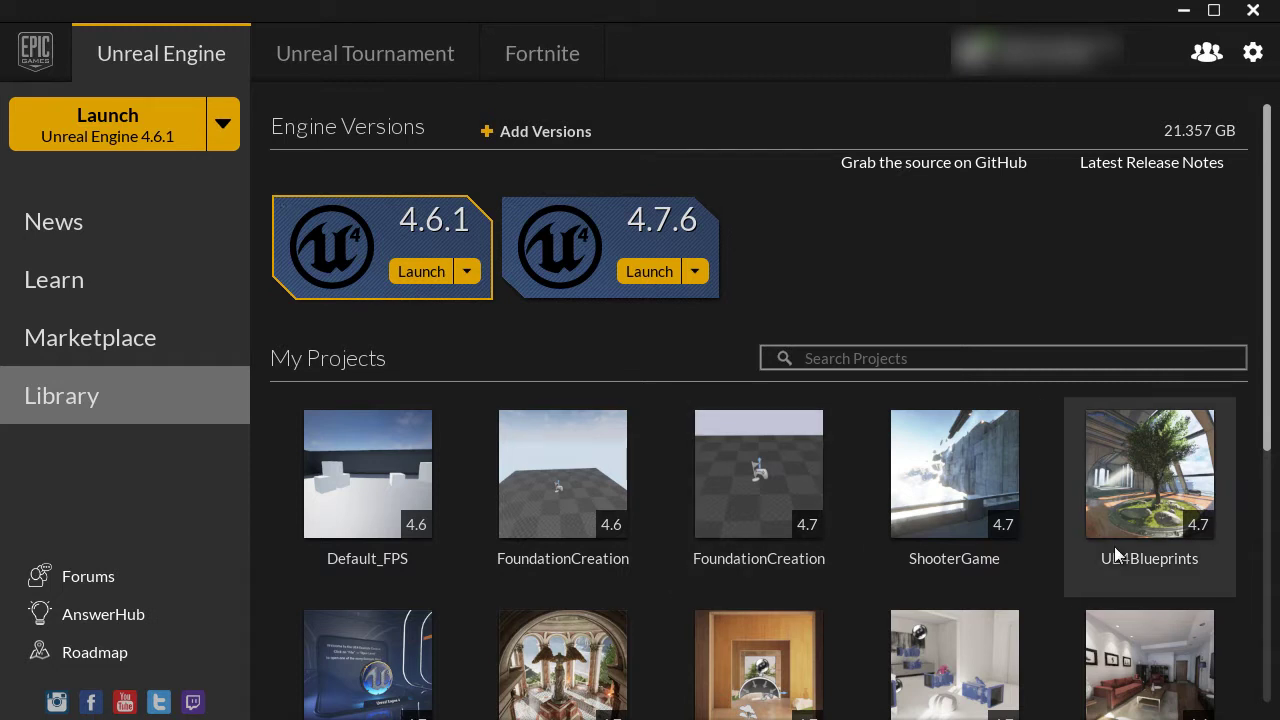
# Scroll the Library down to My Projects to find the VaultArchitecture project
pyautogui.scroll(-2, 1039, 273)
pyautogui.scroll(-2, 1056, 366)
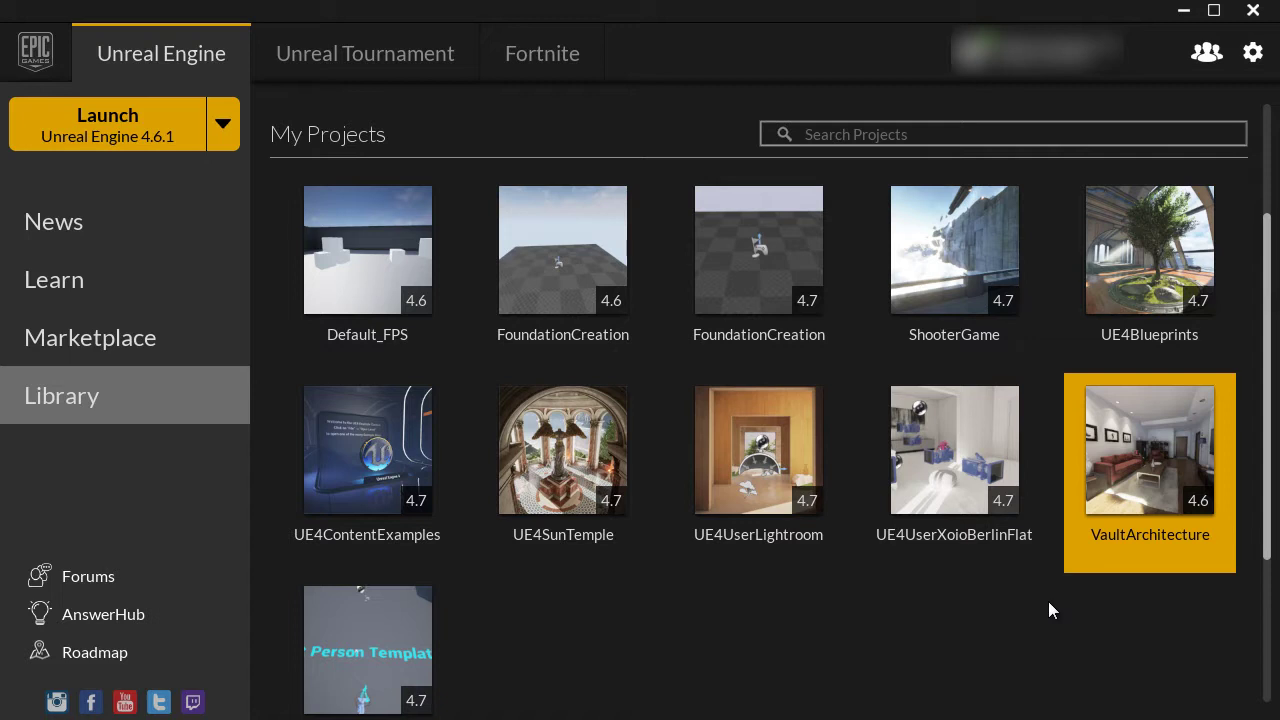
# Show VaultArchitecture in its folder and rename the .uproject file from Vault to UE4Architecture
pyautogui.rightClick(1102, 409)
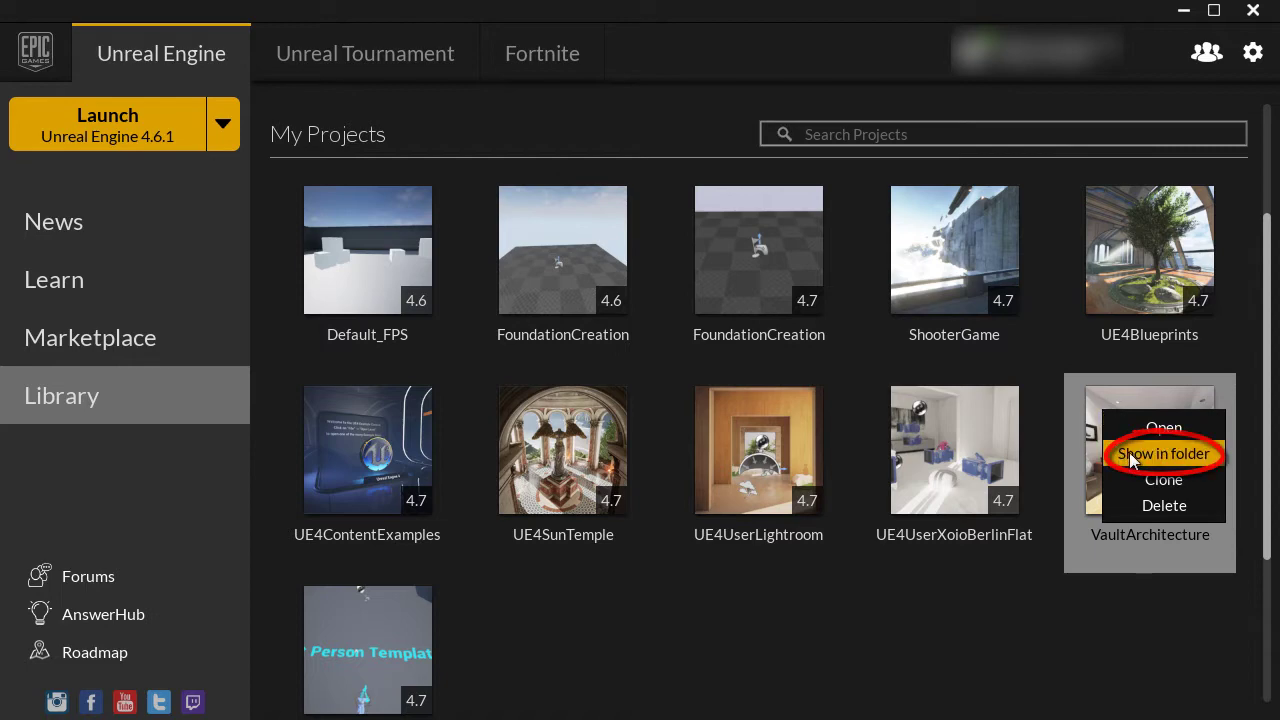
pyautogui.click(1135, 456)
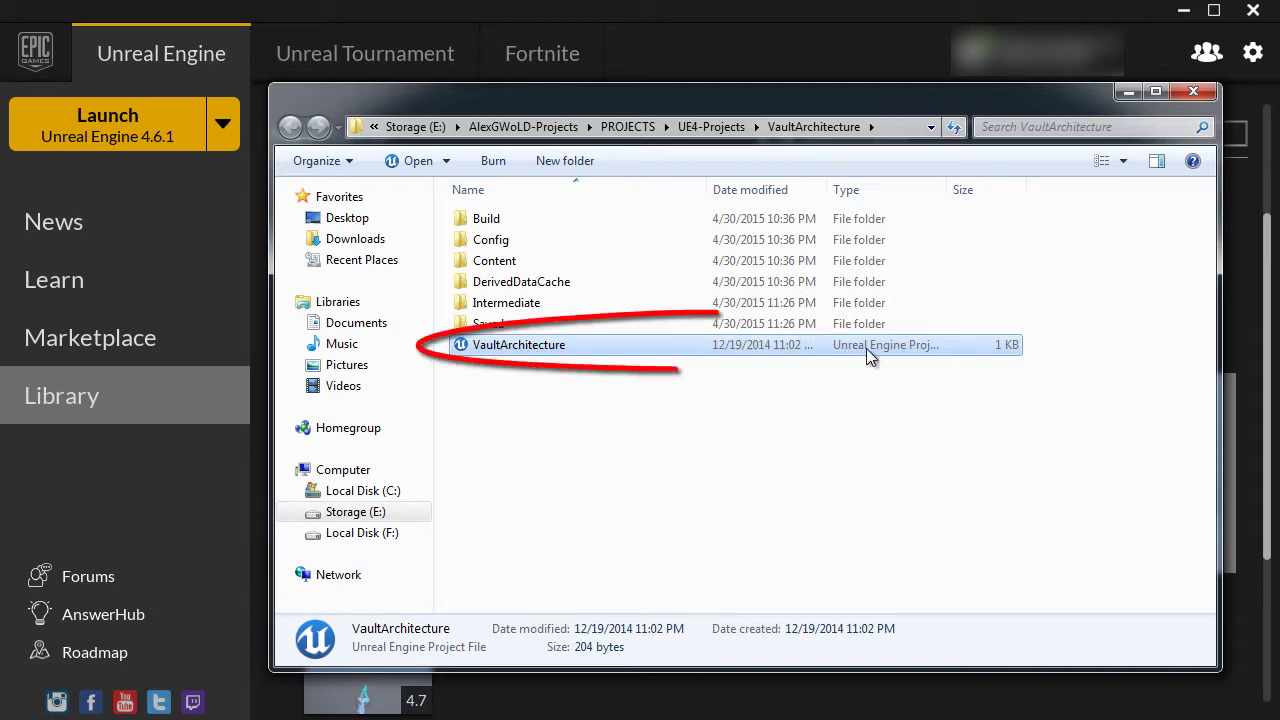
pyautogui.click(490, 350)
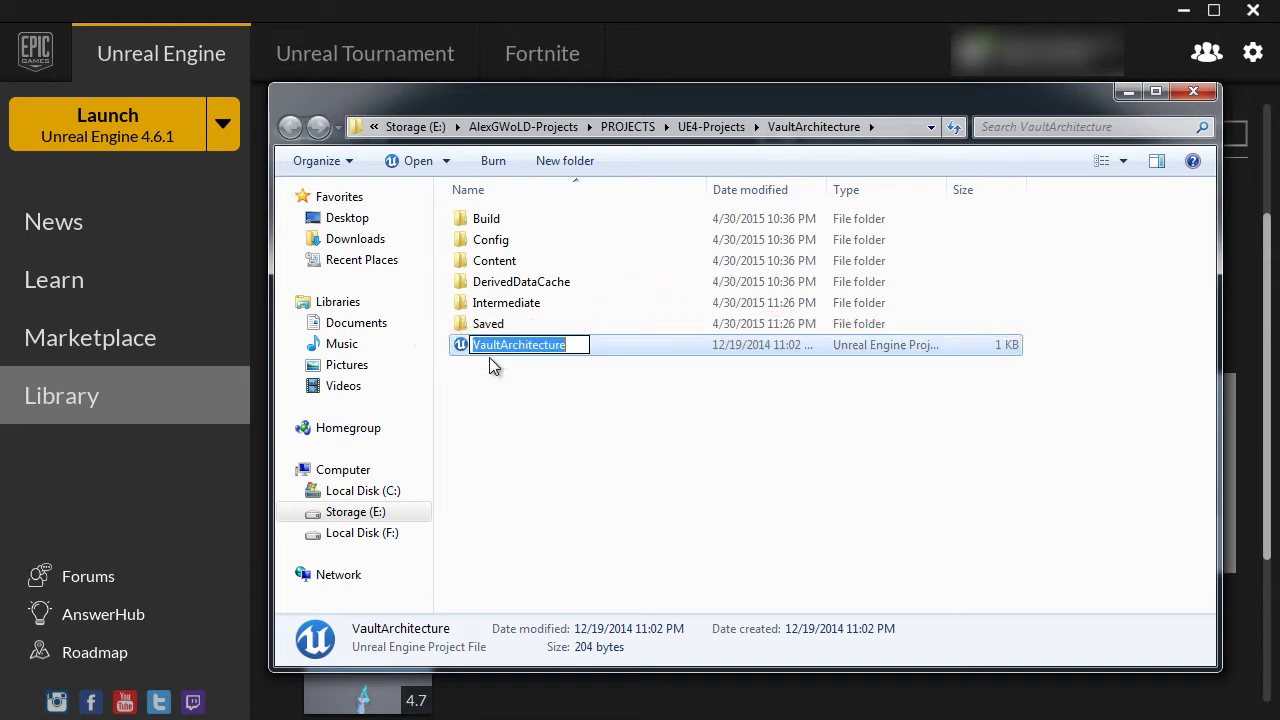
pyautogui.click(501, 344)
pyautogui.press('BackSpace')
pyautogui.press('BackSpace')
pyautogui.press('BackSpace')
pyautogui.write('UE4')
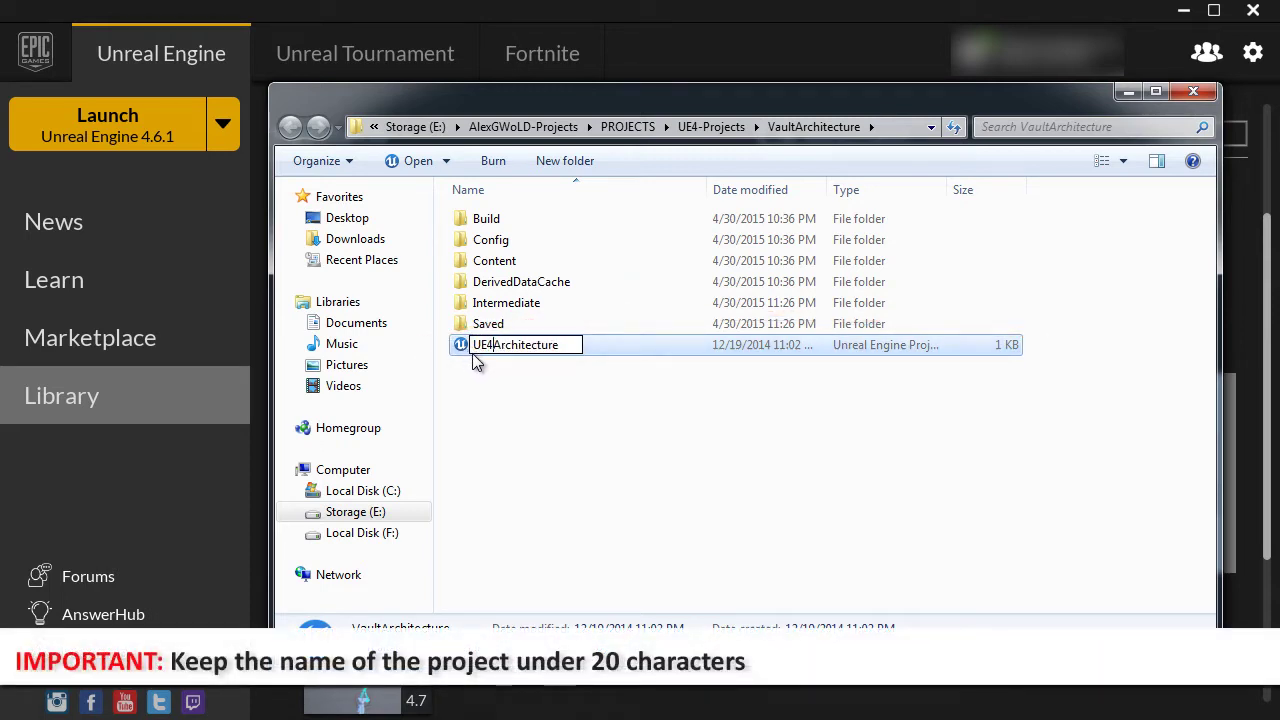
pyautogui.press('Return')
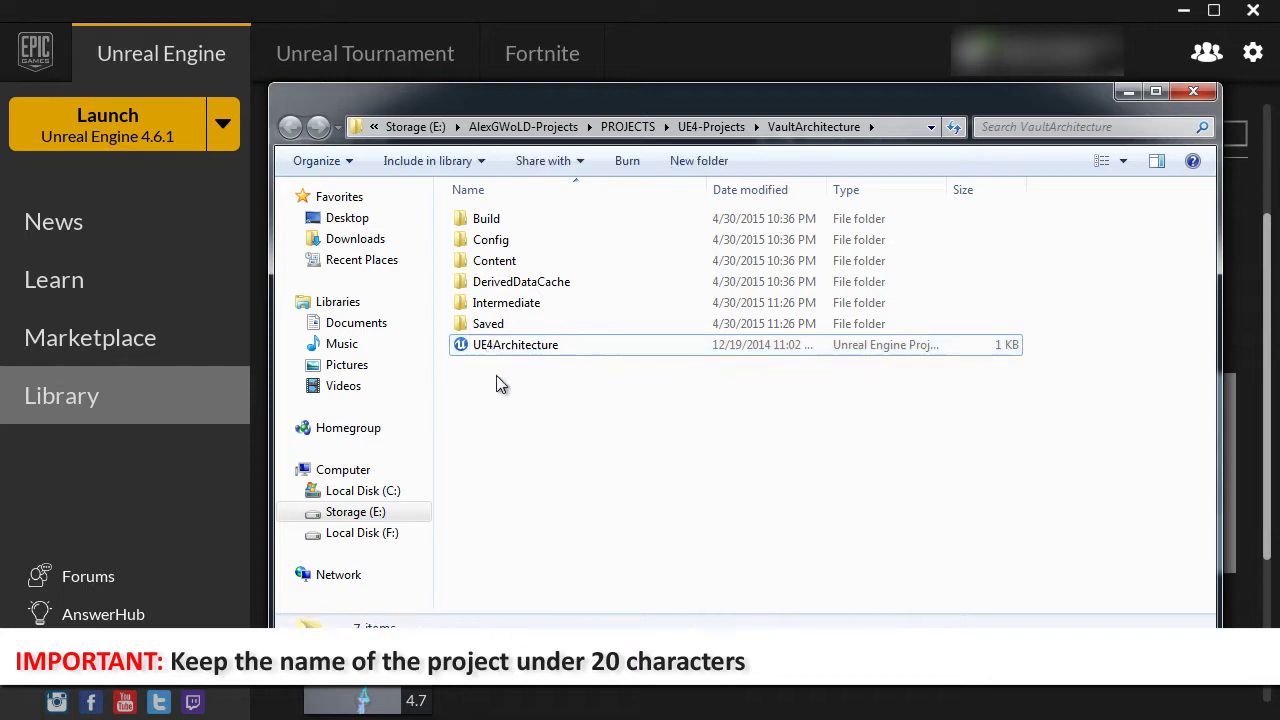
# Open Config\DefaultEngine.ini in Notepad and move the window to the left
pyautogui.click(506, 246)
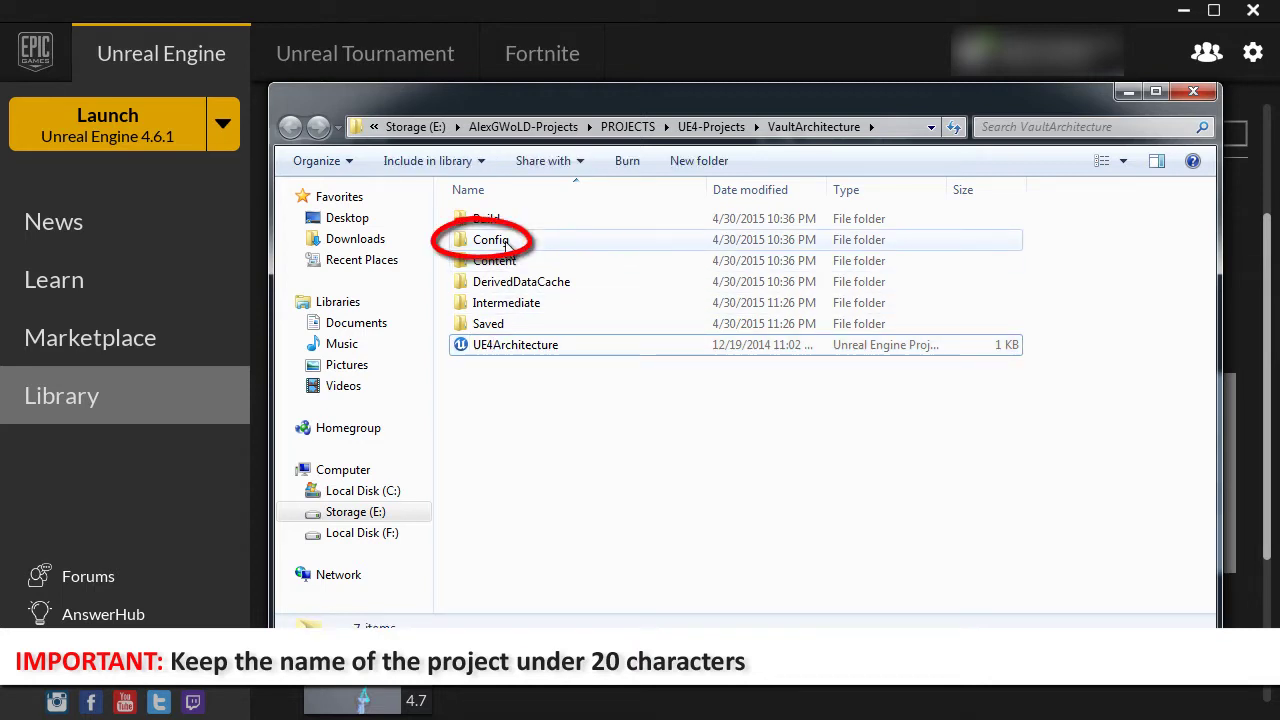
pyautogui.doubleClick(506, 244)
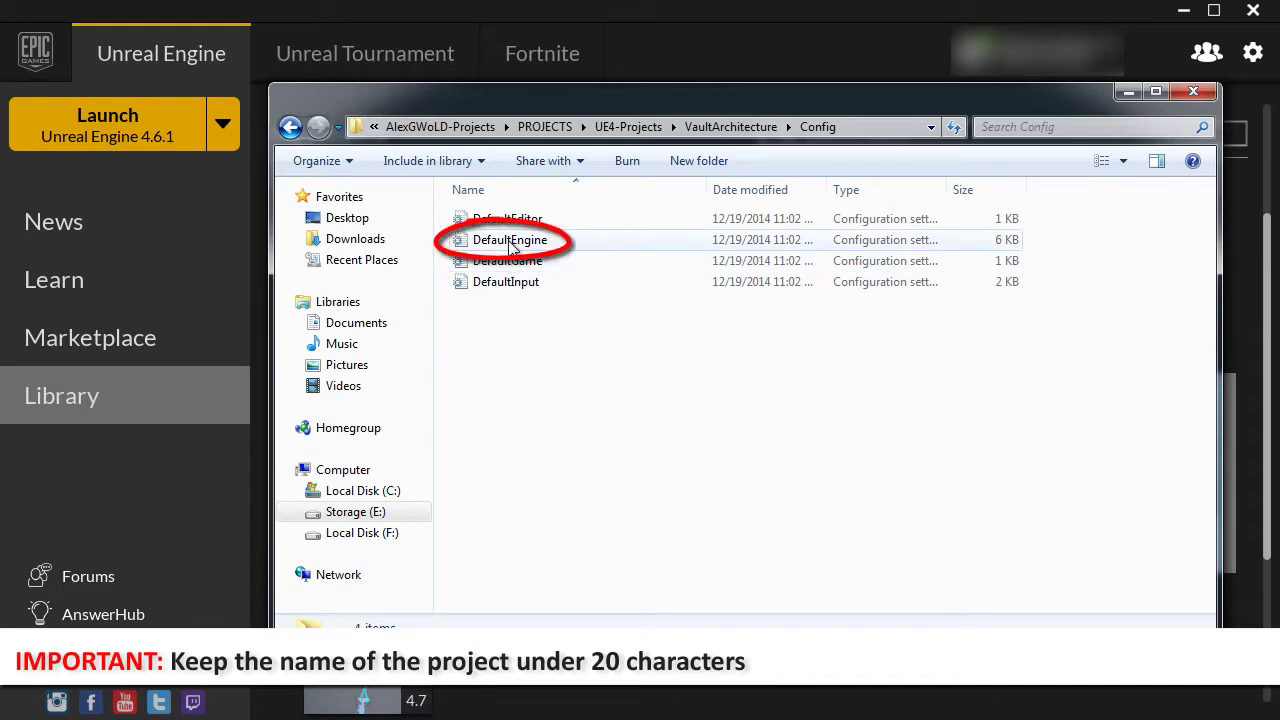
pyautogui.click(622, 243)
pyautogui.doubleClick(623, 242)
pyautogui.moveTo(915, 72); pyautogui.dragTo(652, 75)
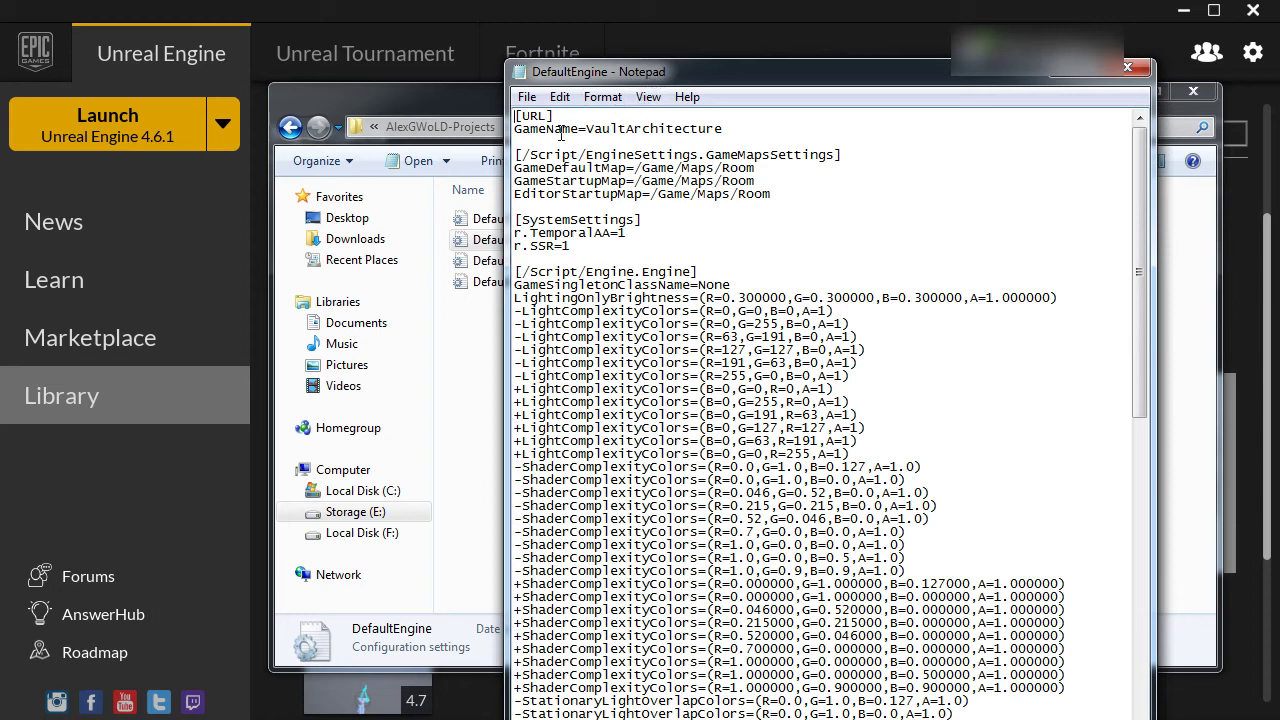
# Replace Vault with UE4 so the line reads GameName=UE4Architecture
pyautogui.moveTo(553, 116); pyautogui.dragTo(518, 115)
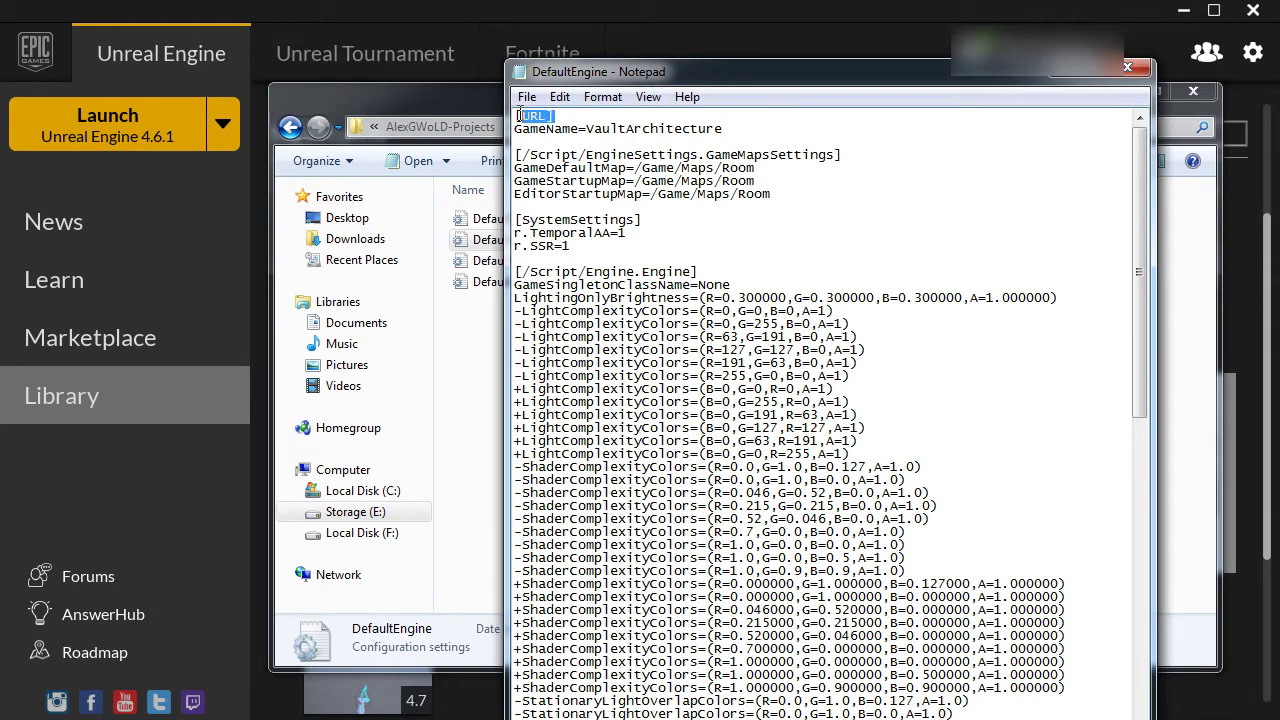
pyautogui.keyDown('shift'); pyautogui.click(736, 128); pyautogui.keyUp('shift')
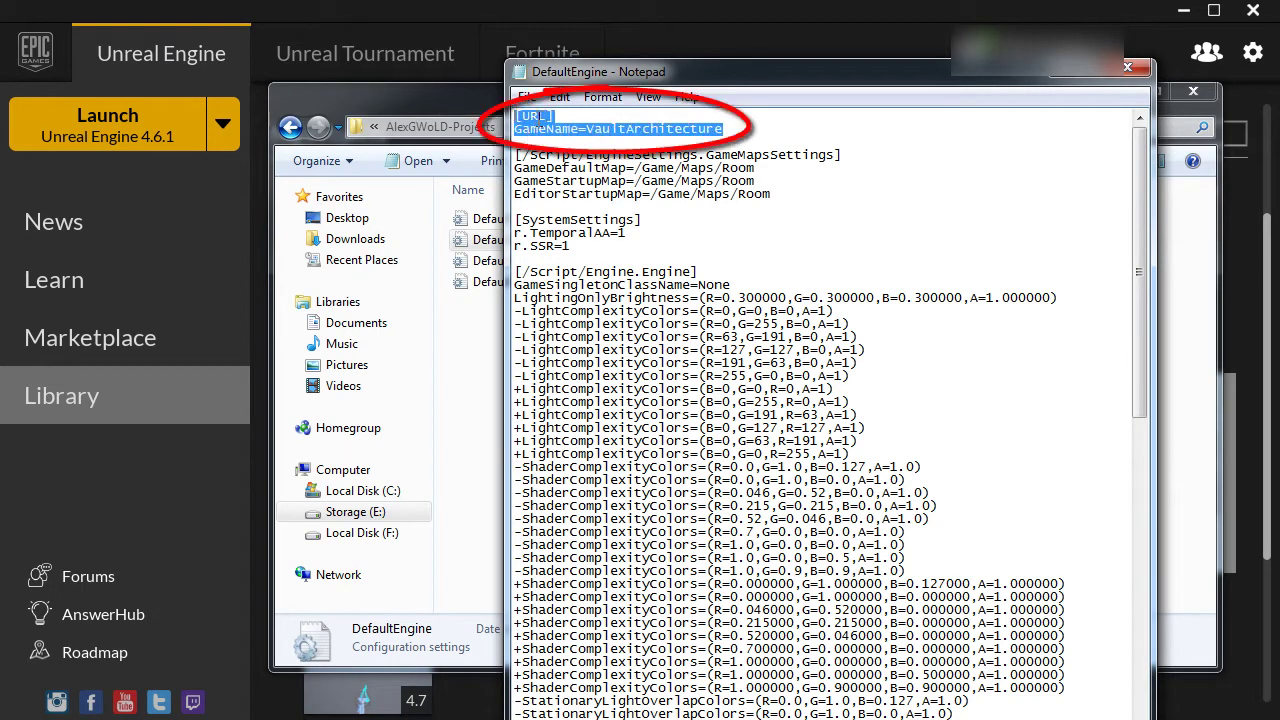
pyautogui.click(538, 128)
pyautogui.moveTo(588, 129); pyautogui.dragTo(724, 128)
pyautogui.moveTo(587, 129); pyautogui.dragTo(626, 128)
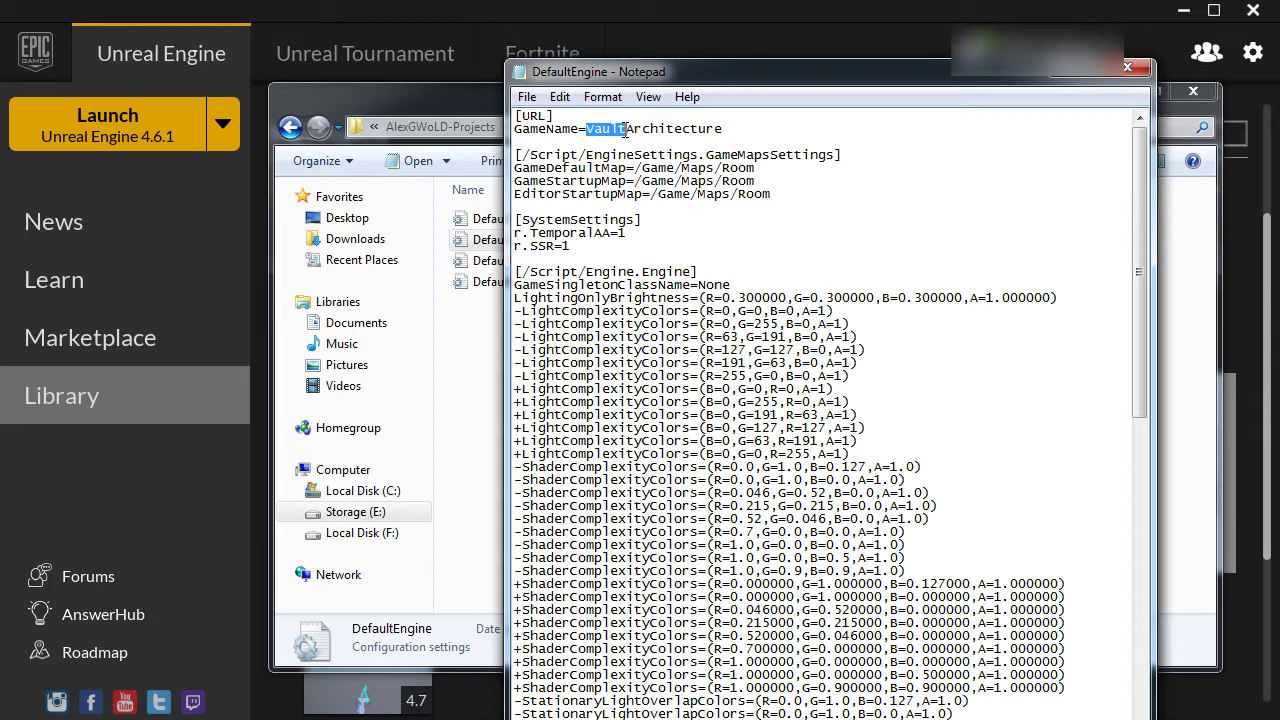
pyautogui.write('UE4')
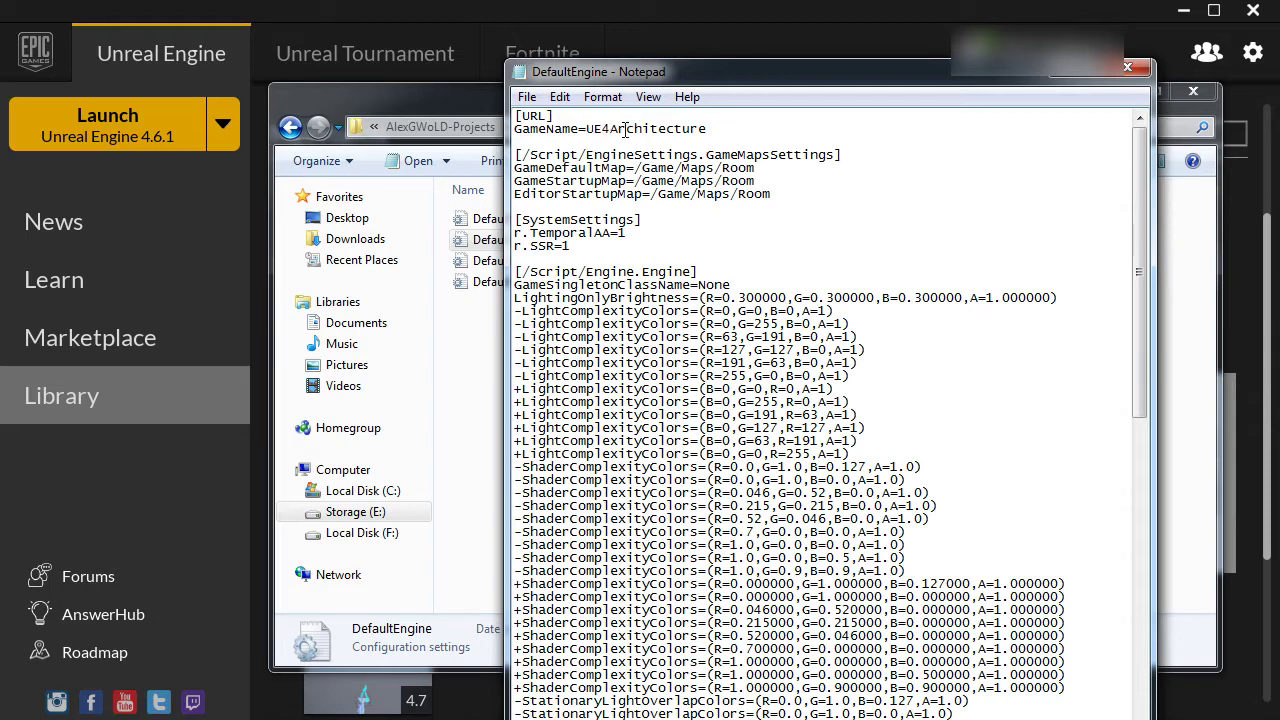
pyautogui.click(527, 97)
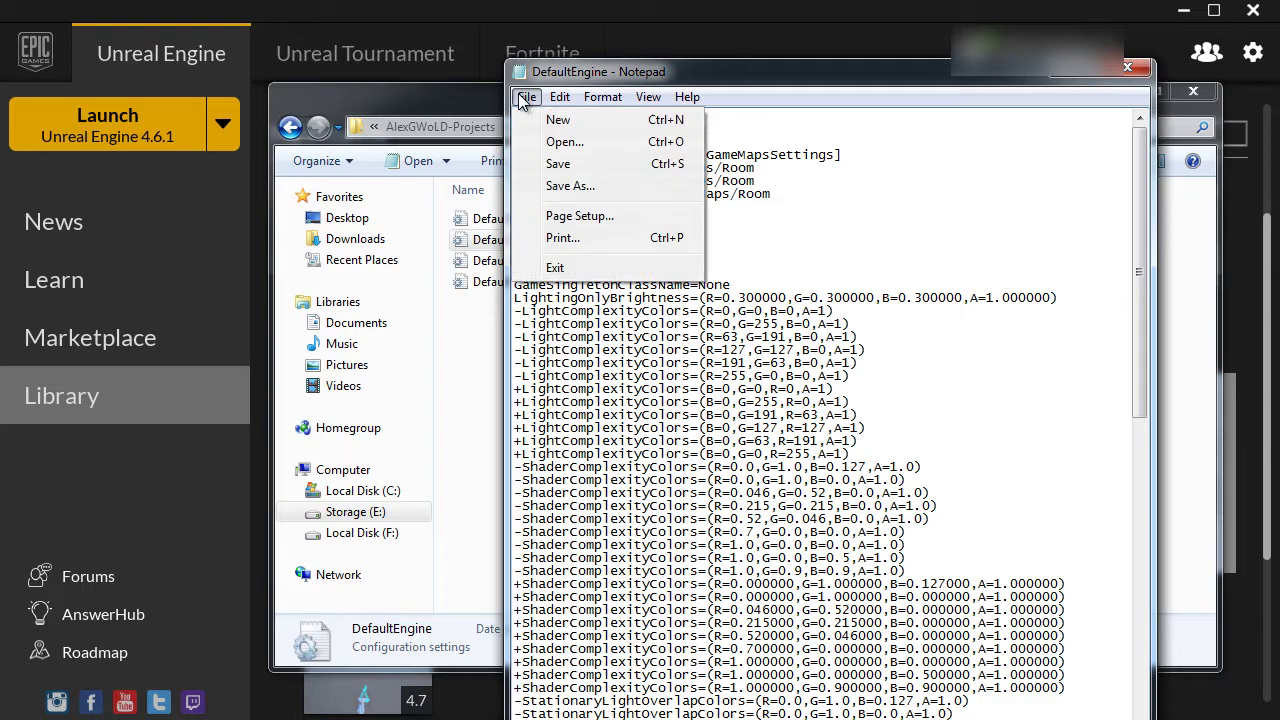
# Save and close DefaultEngine.ini, then rename the VaultArchitecture folder to UE4Architecture
pyautogui.click(550, 164)
pyautogui.click(1128, 70)
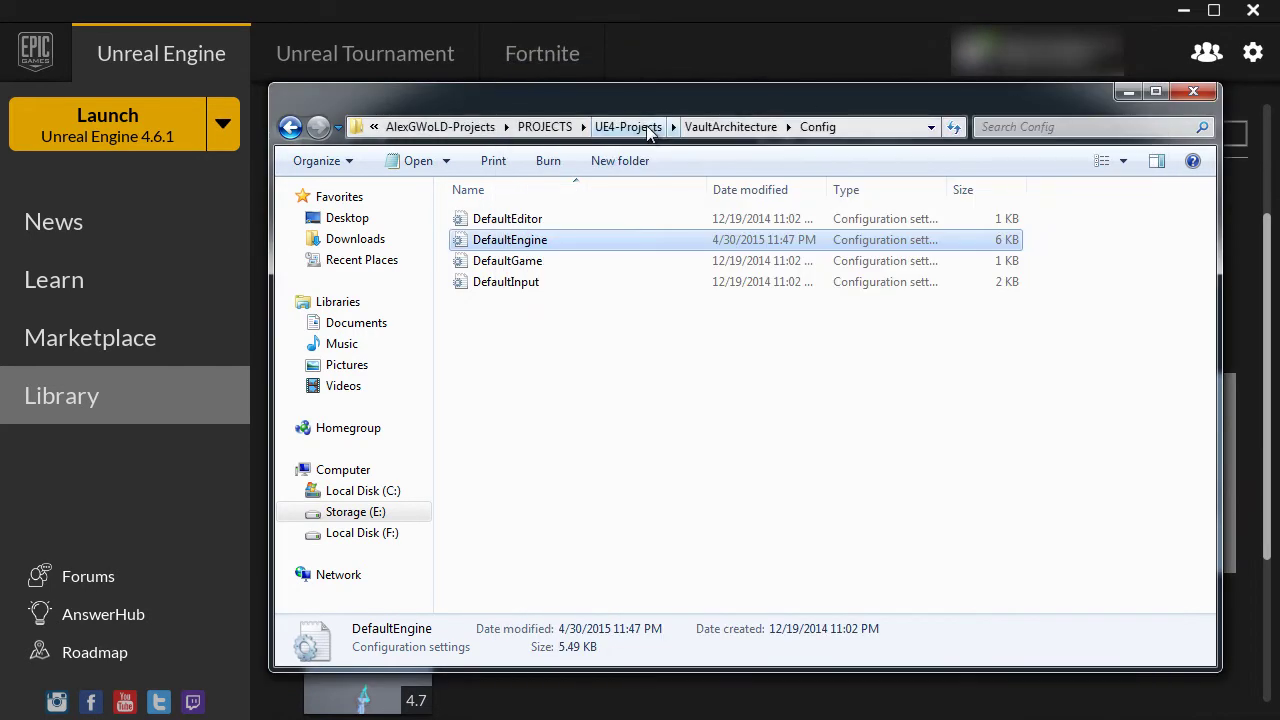
pyautogui.click(645, 128)
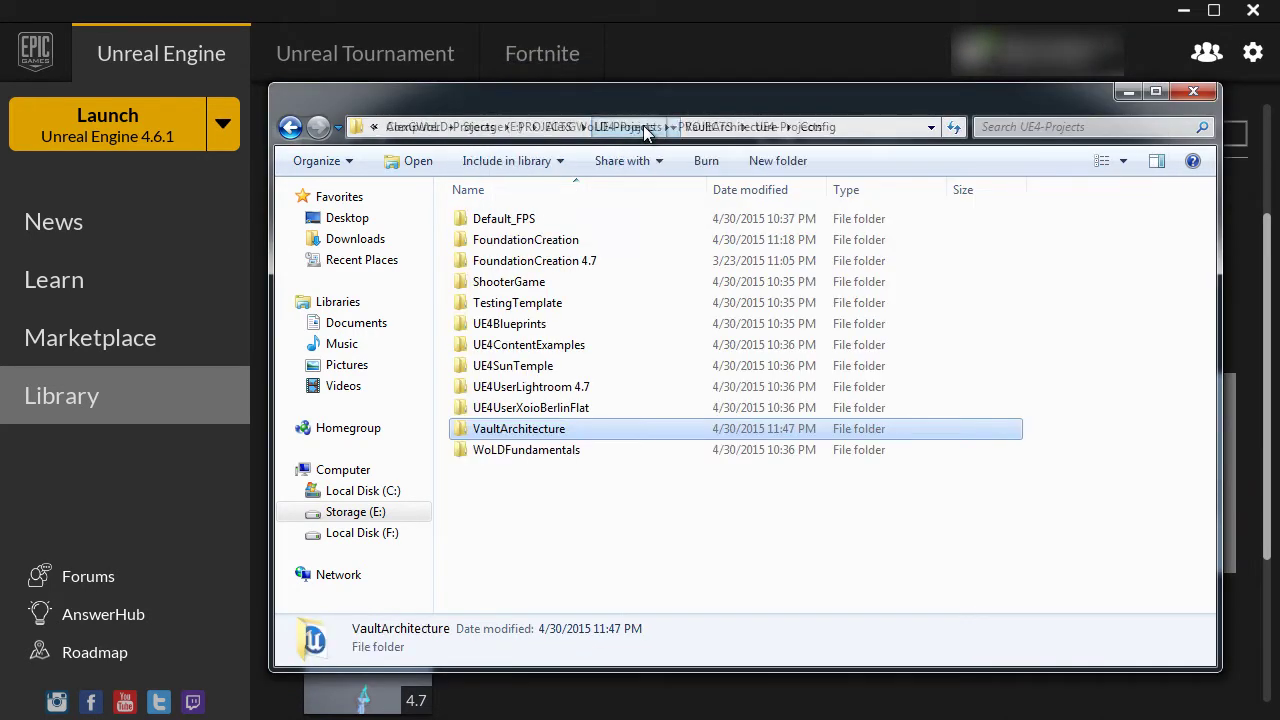
pyautogui.click(498, 437)
pyautogui.moveTo(499, 430); pyautogui.dragTo(455, 415)
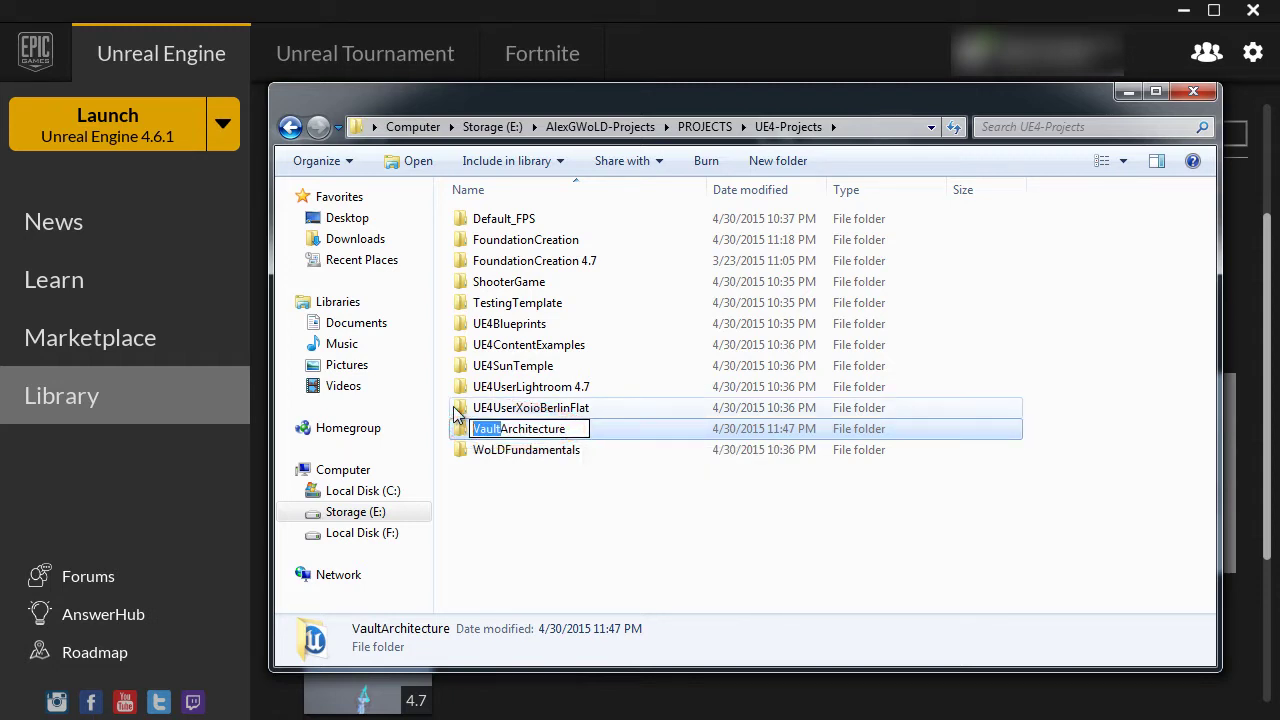
pyautogui.write('UE4')
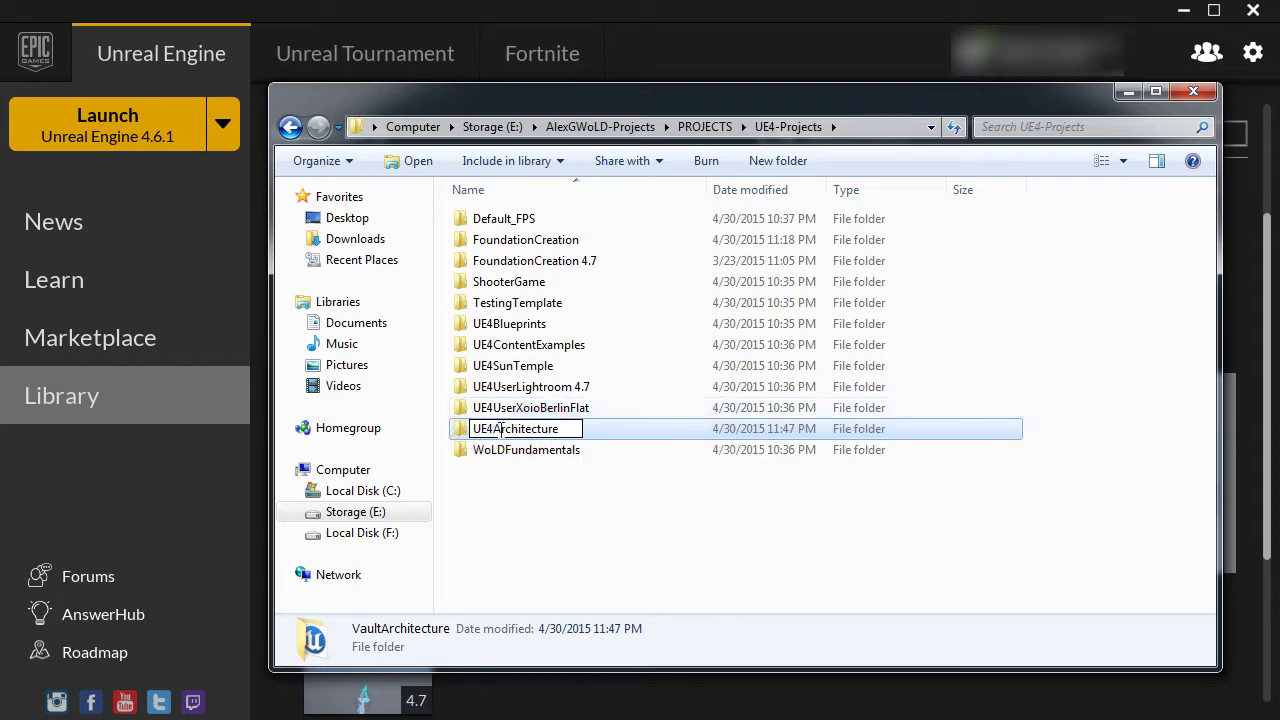
pyautogui.click(504, 507)
# Reopen UE4Architecture\Config\DefaultEngine.ini to verify GameName reads UE4Architecture
pyautogui.click(507, 326)
pyautogui.doubleClick(527, 326)
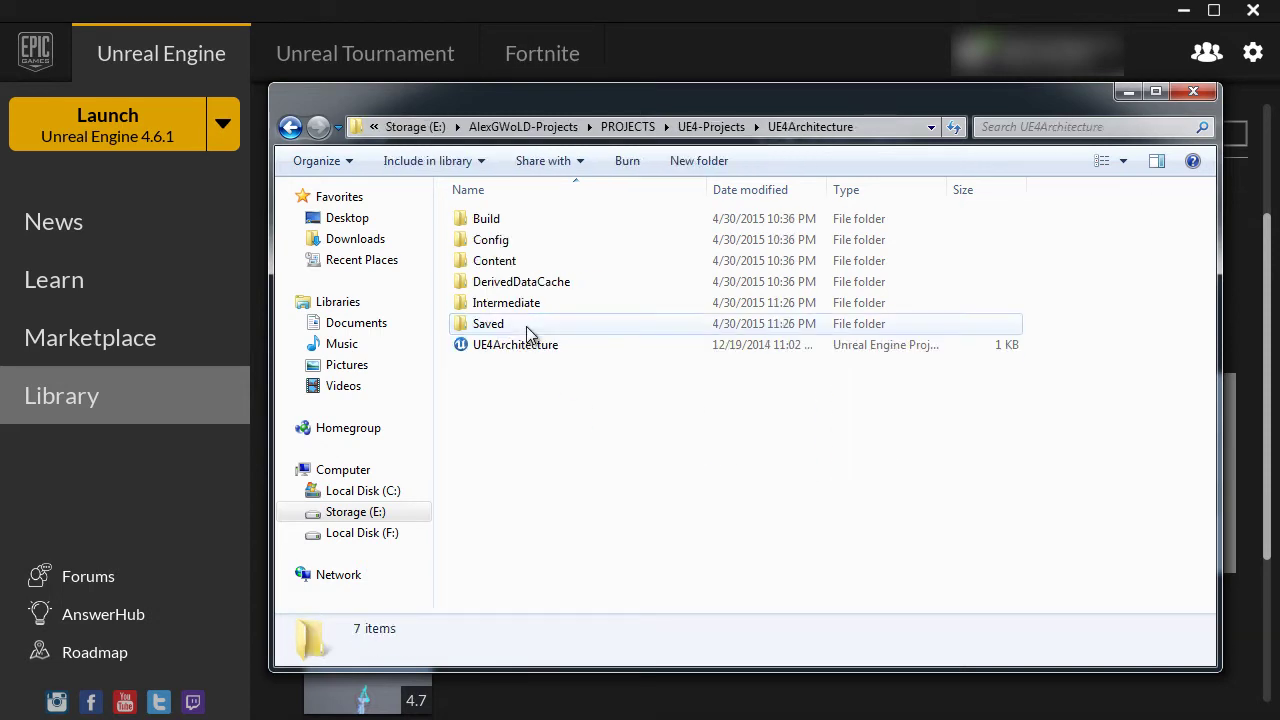
pyautogui.click(522, 351)
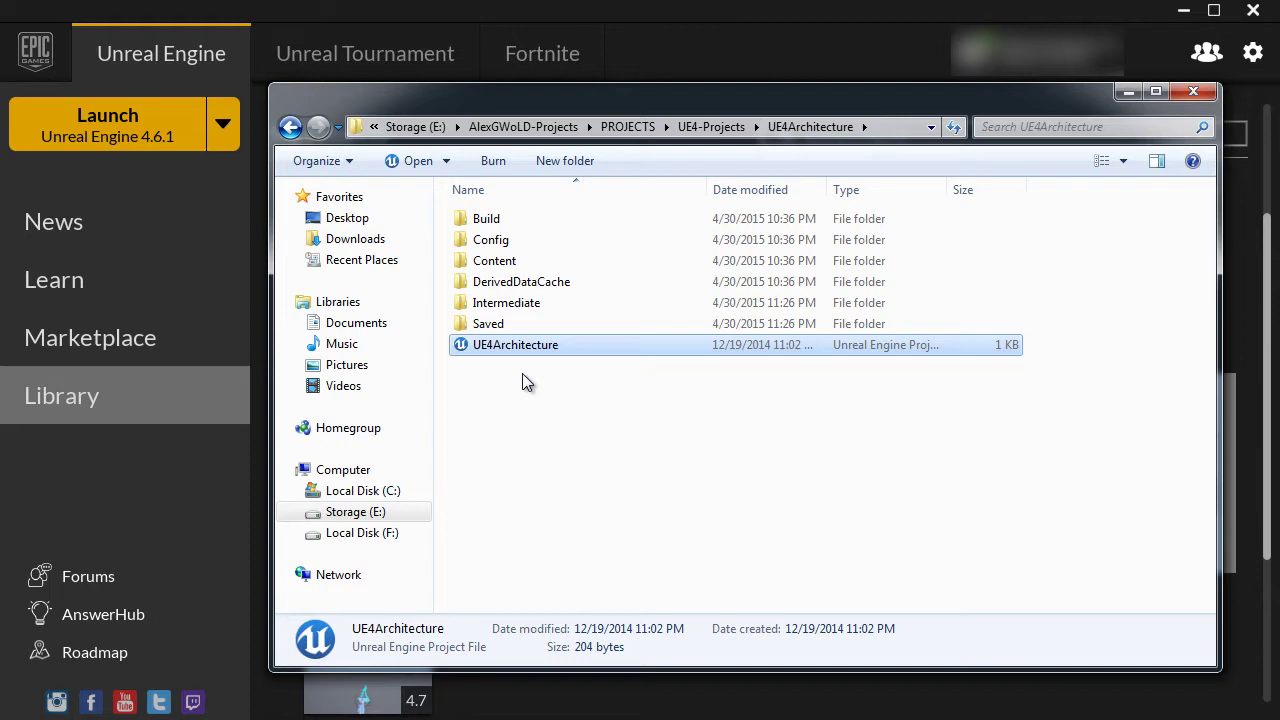
pyautogui.doubleClick(490, 240)
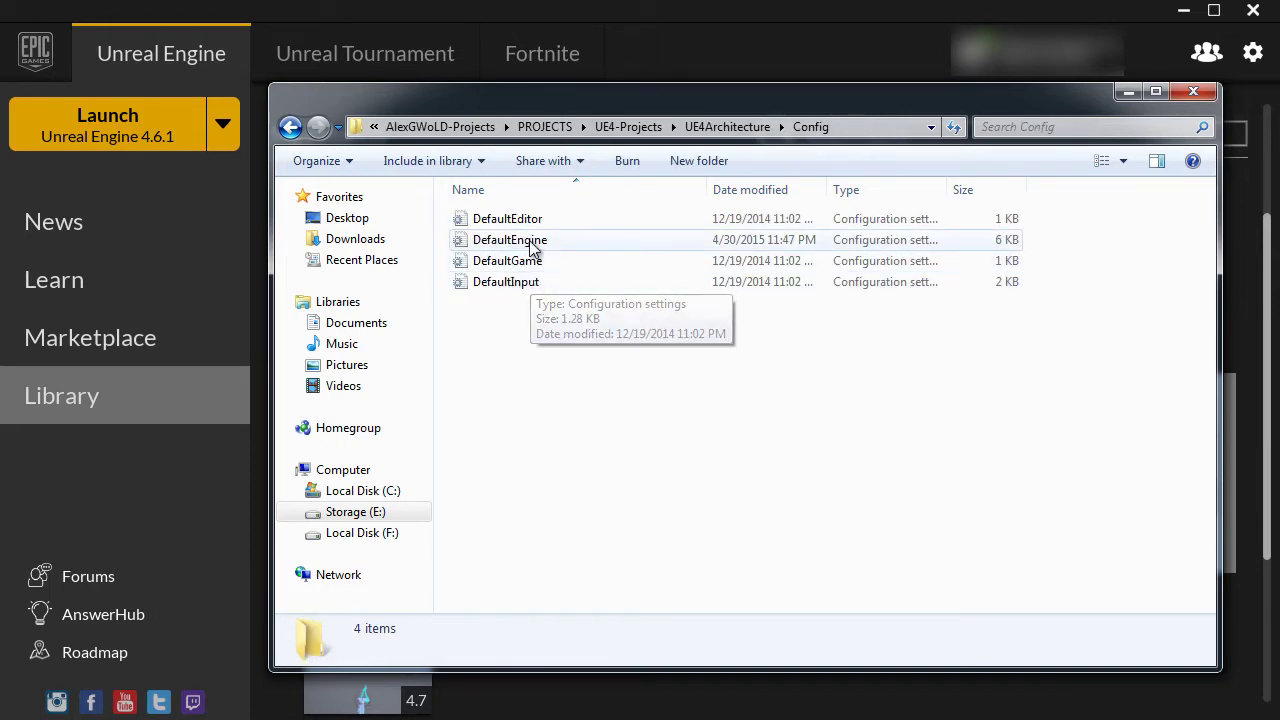
pyautogui.doubleClick(532, 240)
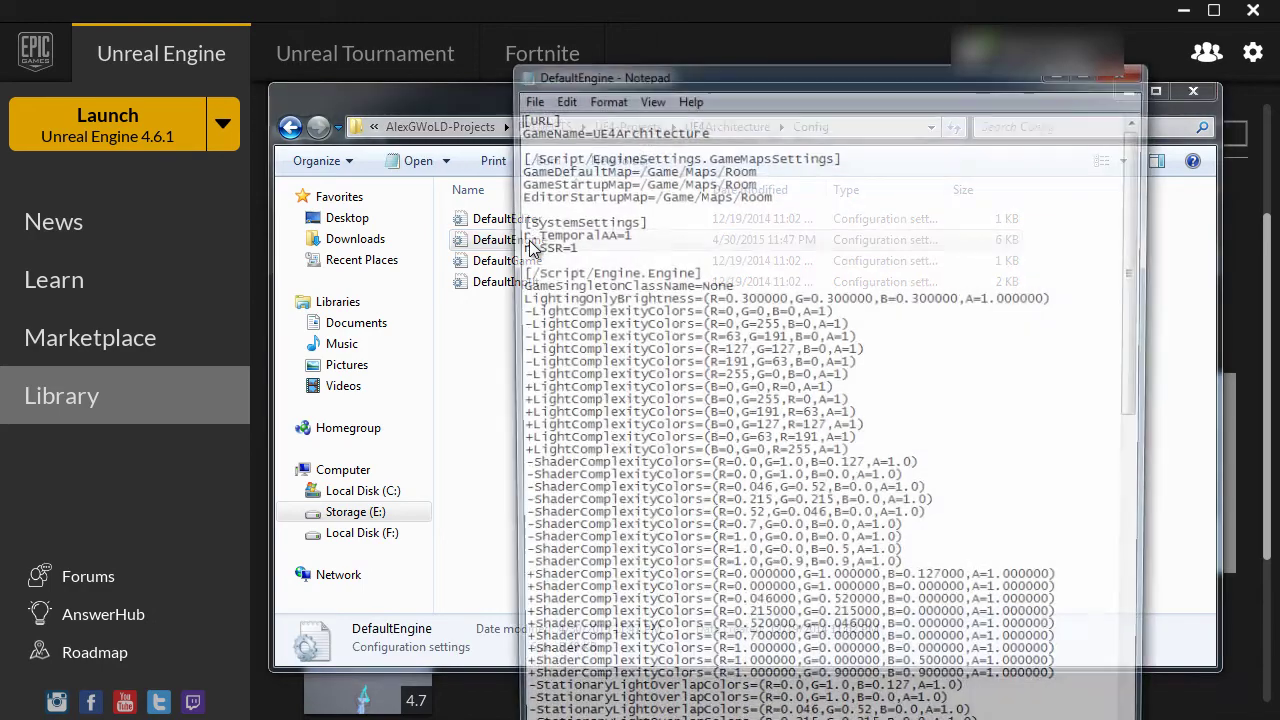
# Close Notepad and reload the launcher Library, scrolling down to My Projects
pyautogui.click(1124, 76)
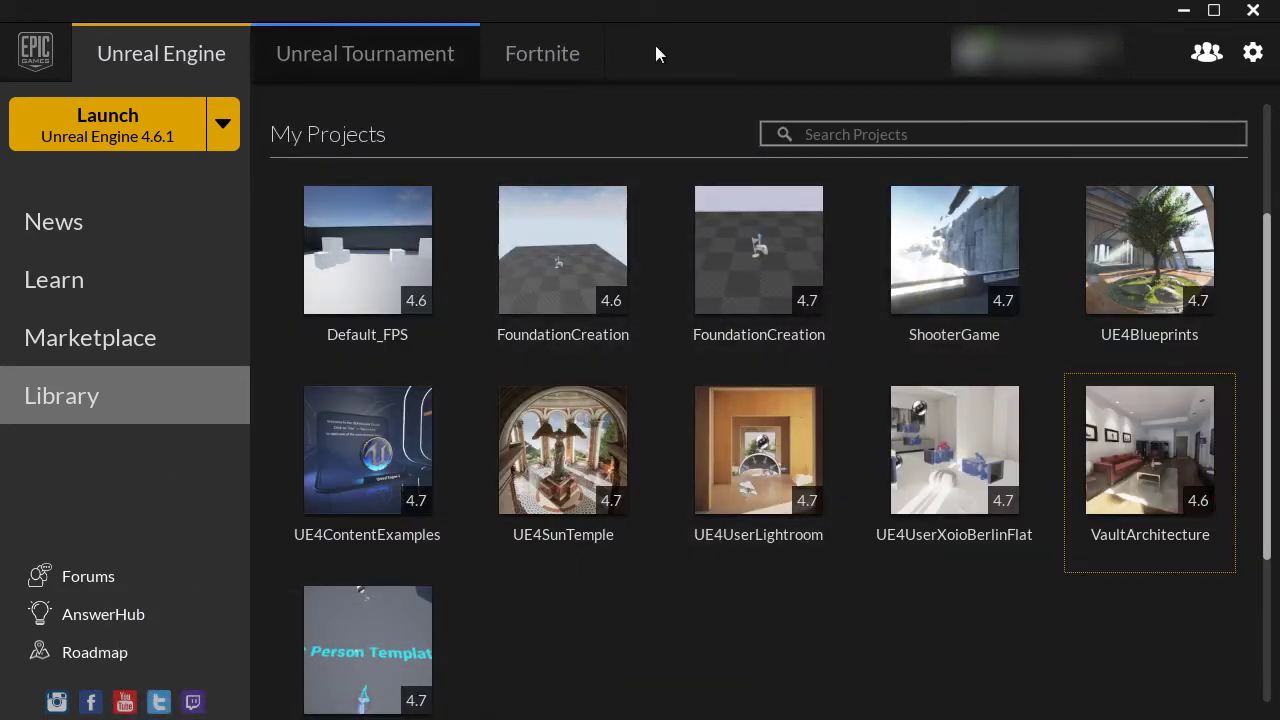
pyautogui.click(1255, 12)
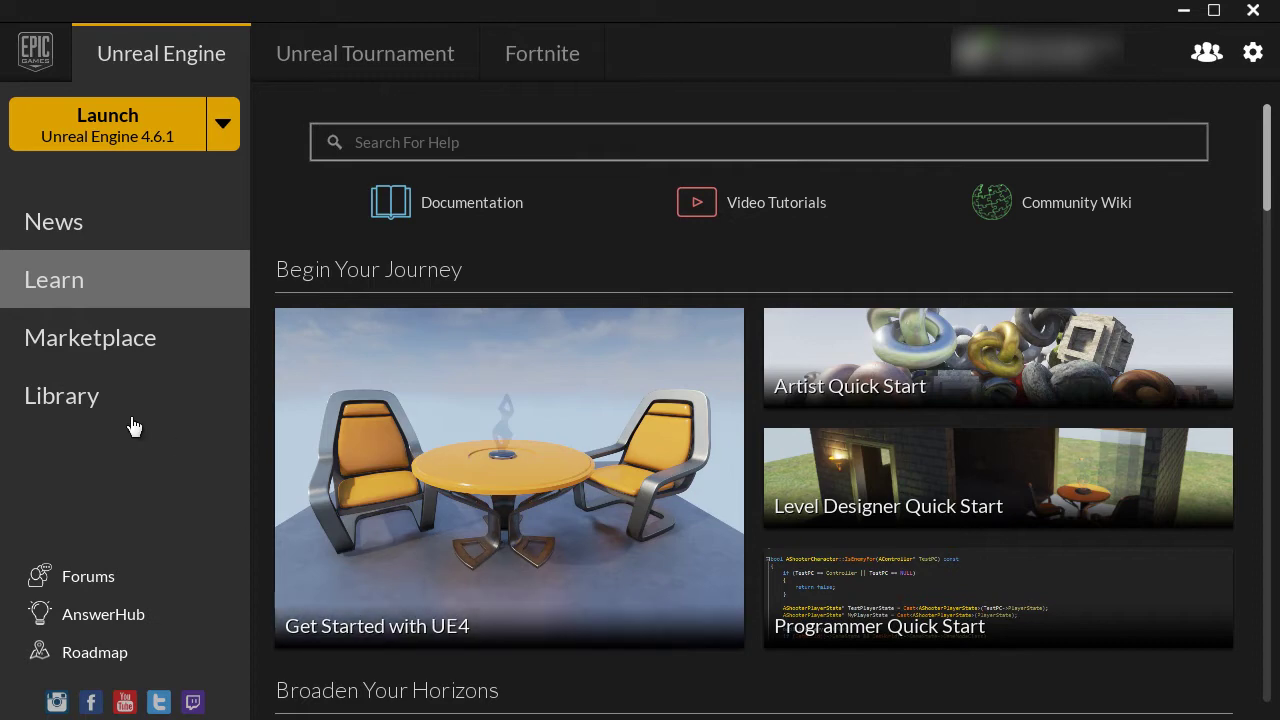
pyautogui.click(102, 400)
pyautogui.scroll(-1, 744, 335)
pyautogui.scroll(-2, 744, 340)
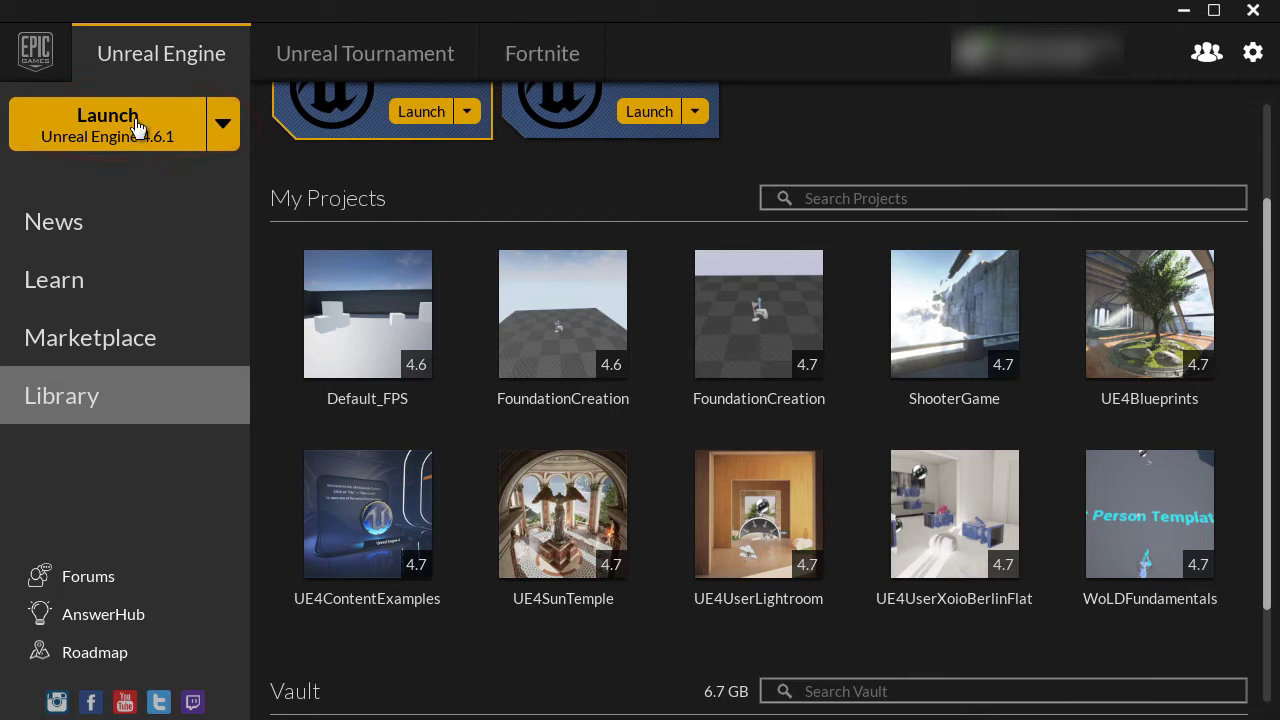
# Launch the editor and browse to open UE4Architecture.uproject from the UE4-Projects folder
pyautogui.click(134, 118)
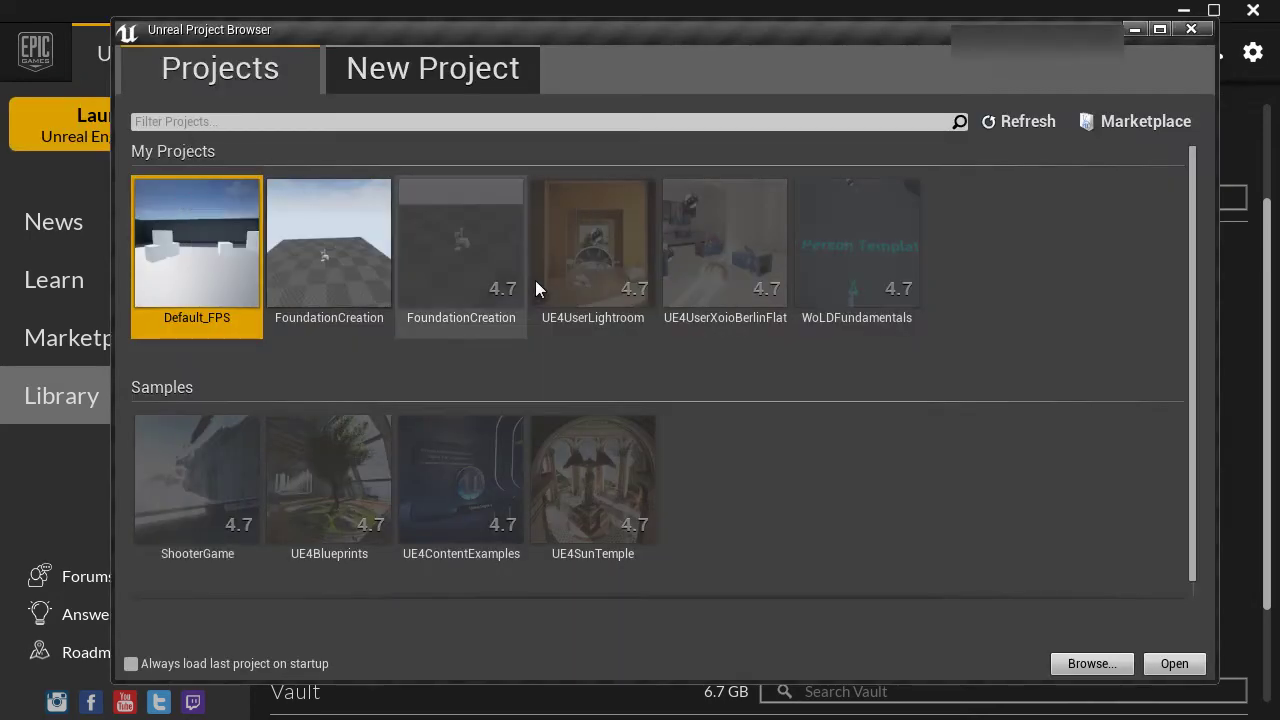
pyautogui.click(1088, 665)
pyautogui.click(552, 61)
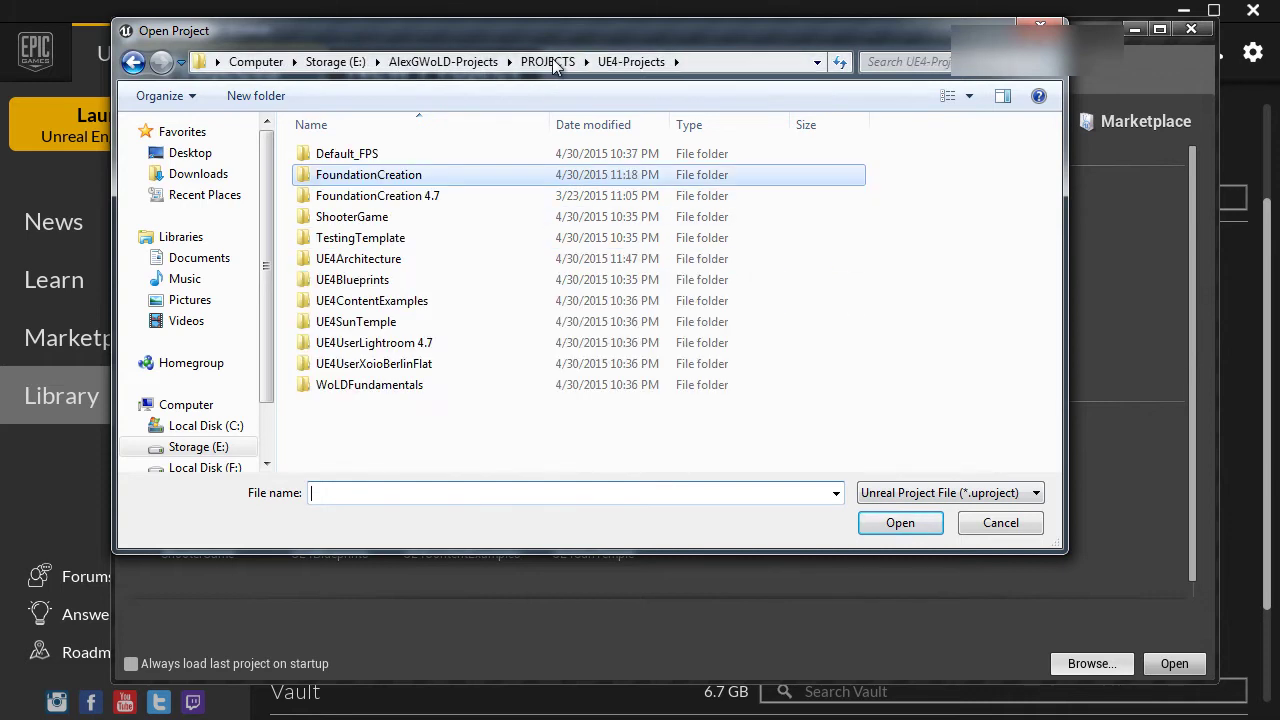
pyautogui.doubleClick(357, 262)
pyautogui.click(369, 281)
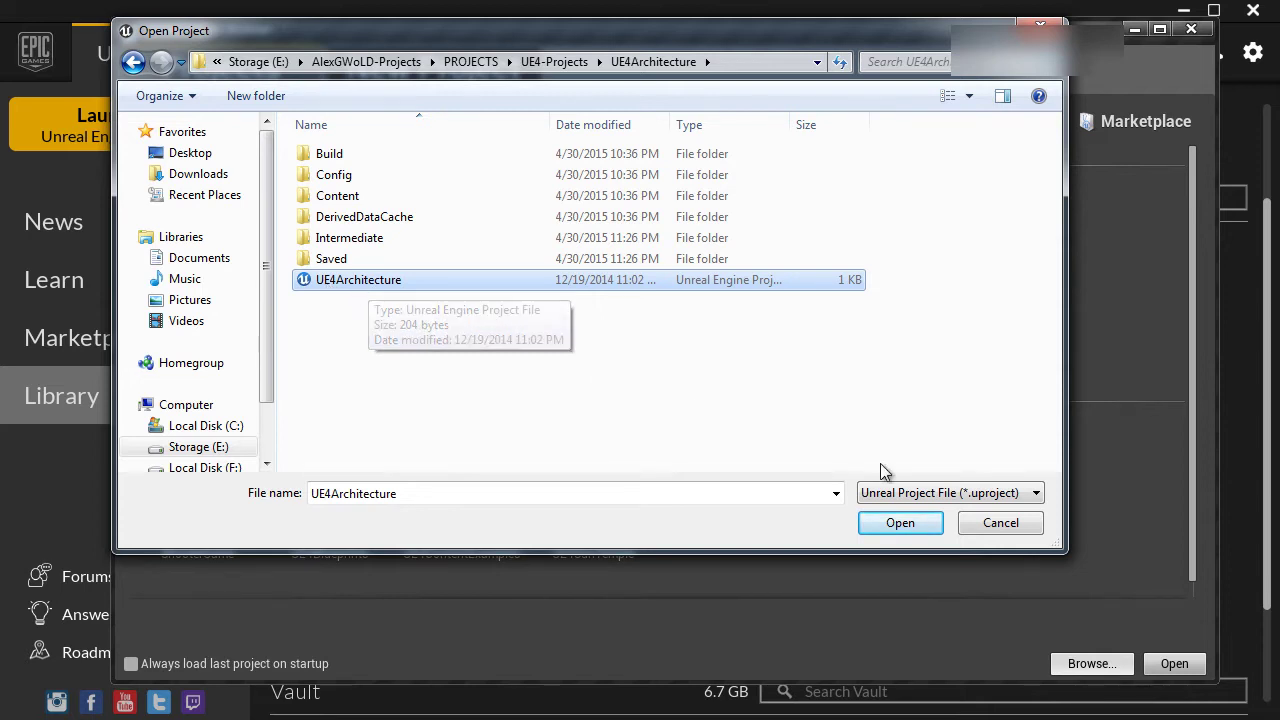
pyautogui.click(914, 522)
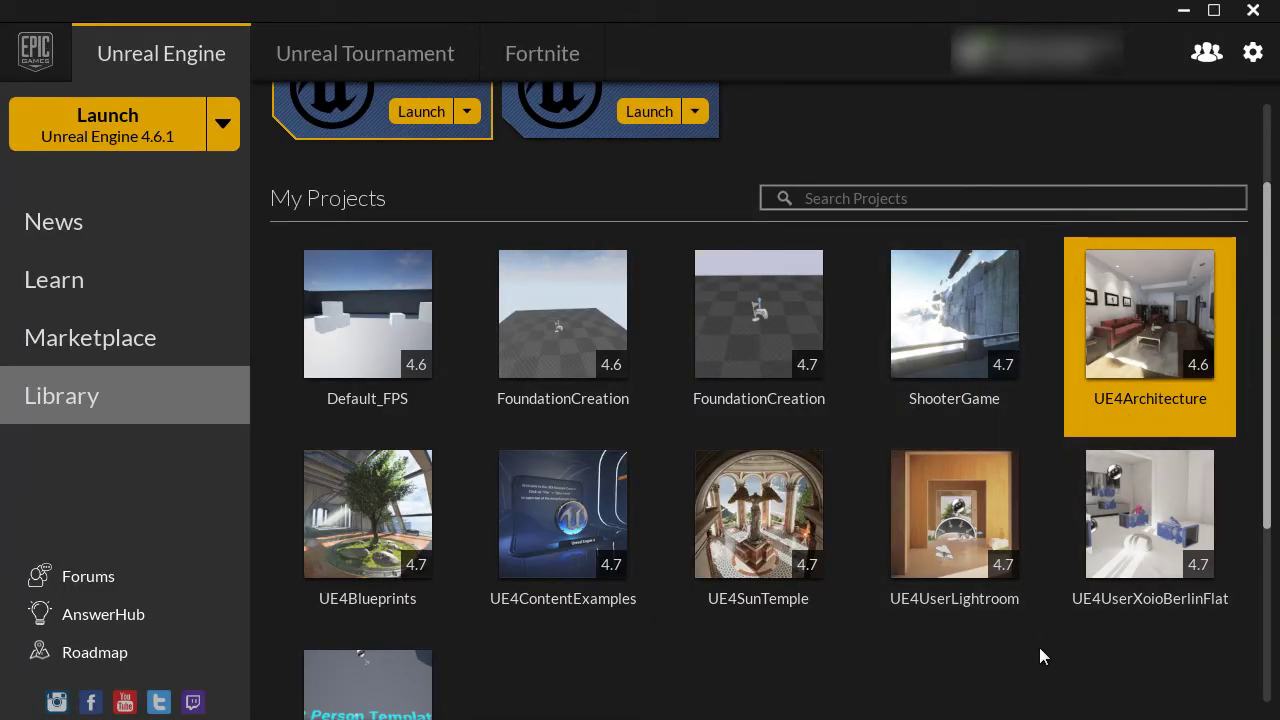
# Scroll up the Library and bring up the FoundationCreation 4.7 project's context menu
pyautogui.scroll(2, 1036, 668)
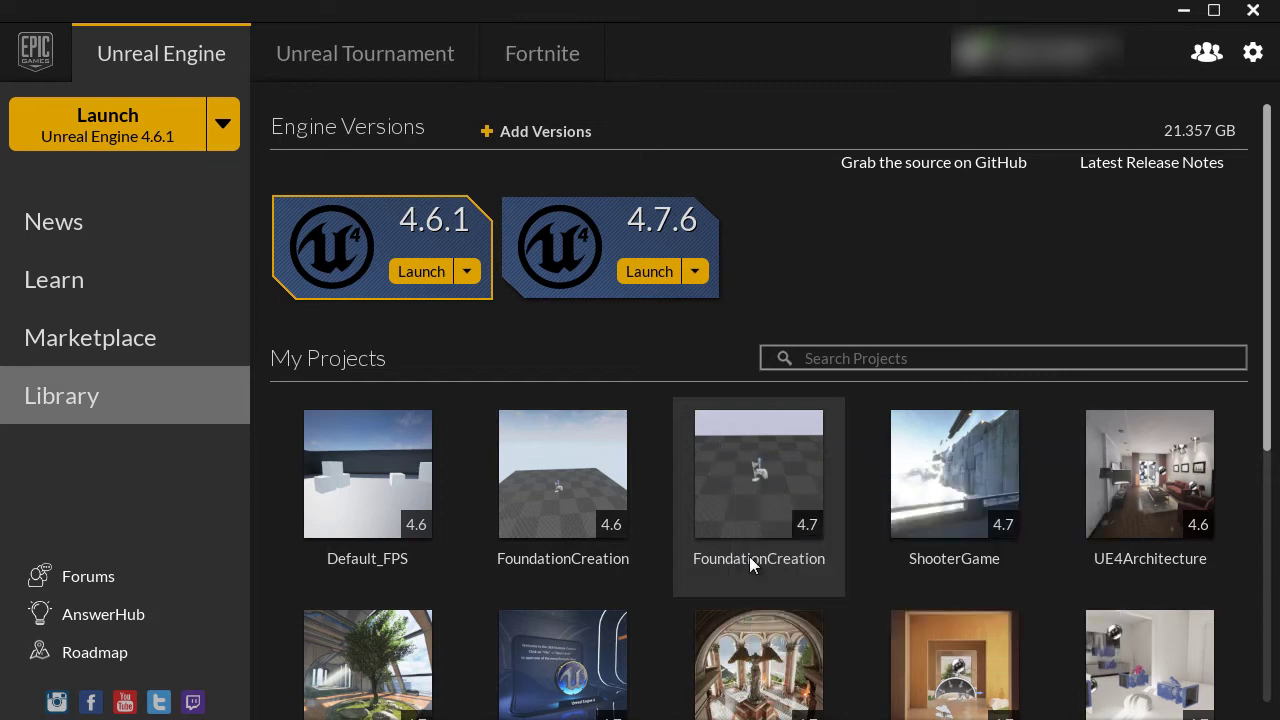
pyautogui.rightClick(727, 428)
# Show FoundationCreation in Explorer, rename its .uproject to TheCorridor, and enter Config
pyautogui.click(760, 470)
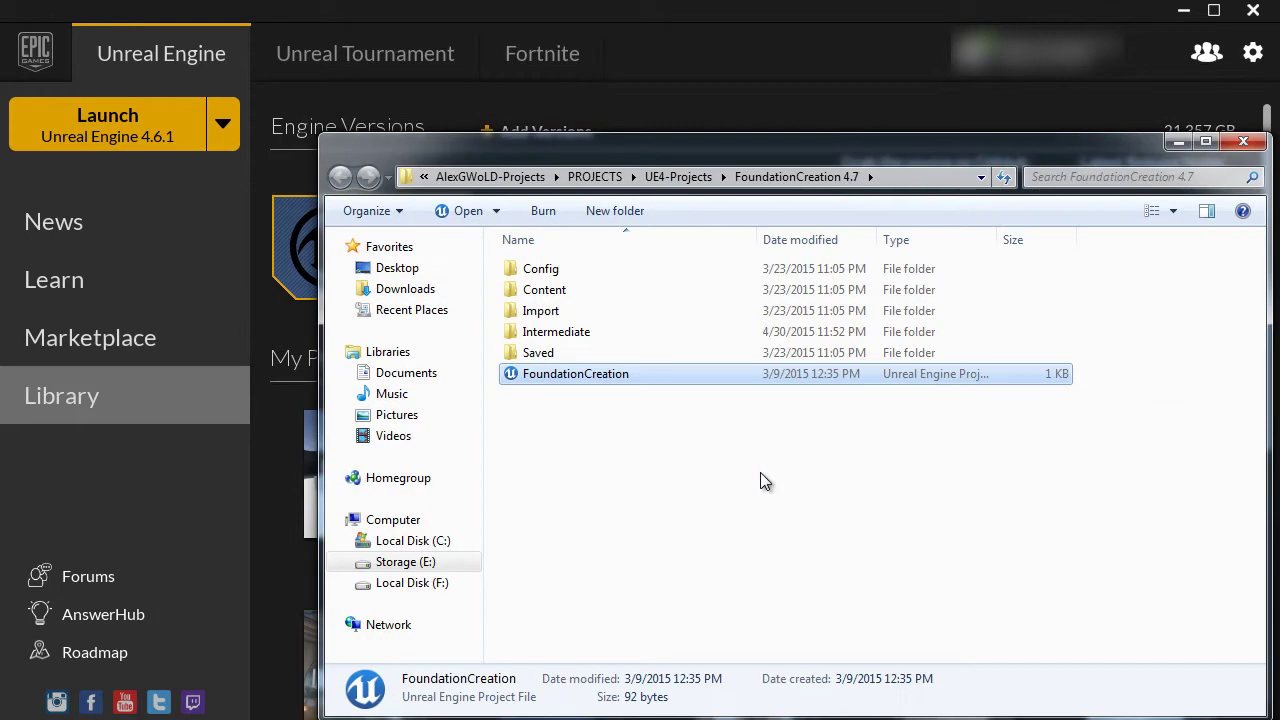
pyautogui.moveTo(575, 373)
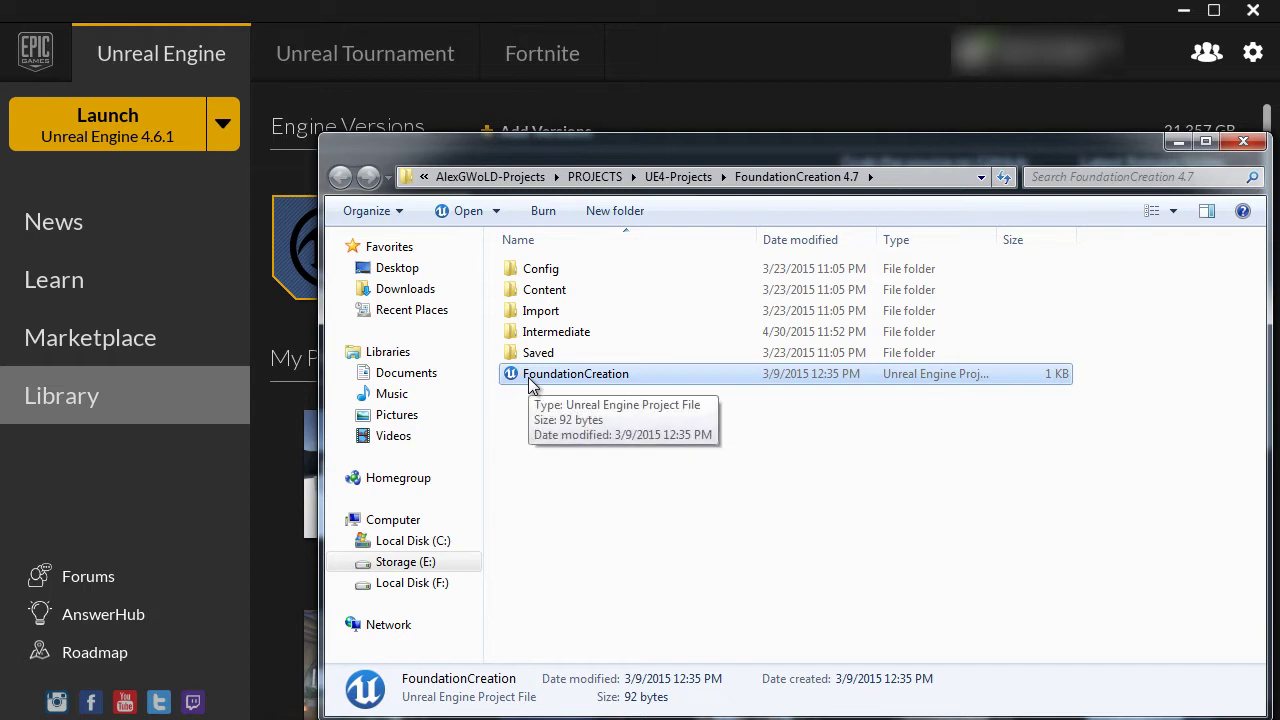
pyautogui.press('F2')
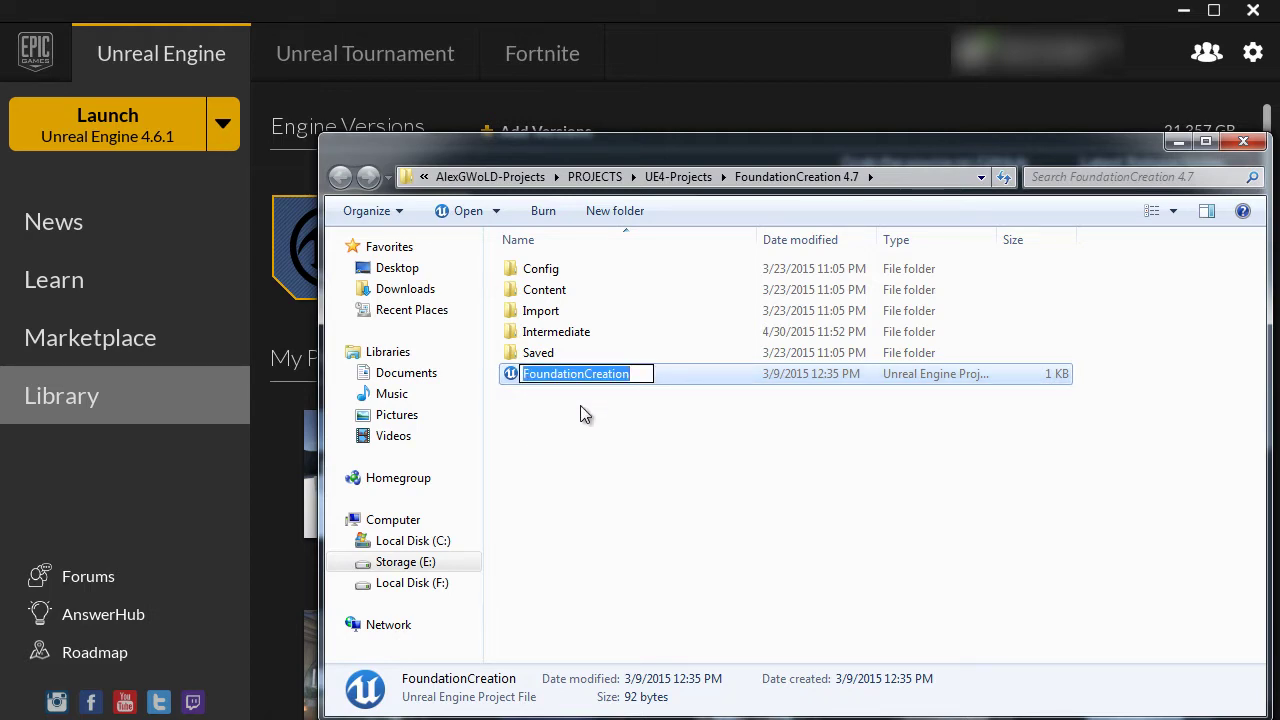
pyautogui.write('TheCorridor')
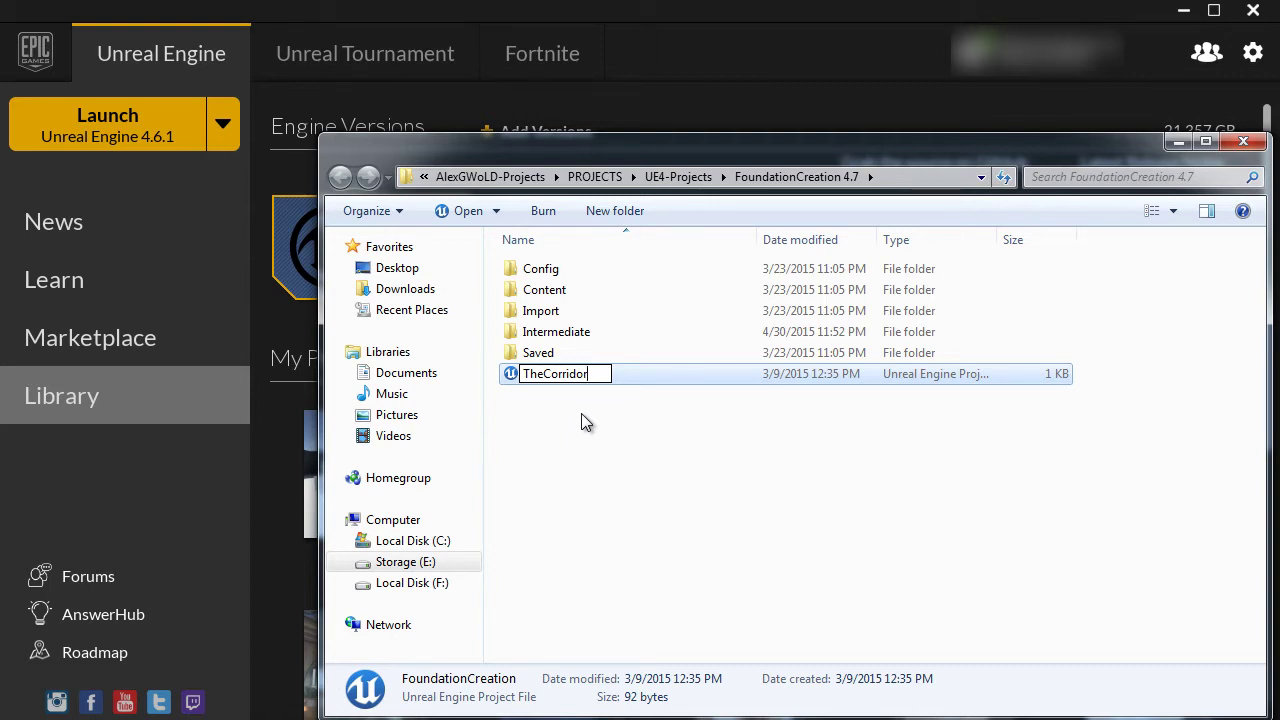
pyautogui.click(581, 413)
pyautogui.doubleClick(553, 276)
# Open DefaultEngine.ini, insert GameName=TheCorridor on a new line after [URL], and save
pyautogui.doubleClick(563, 313)
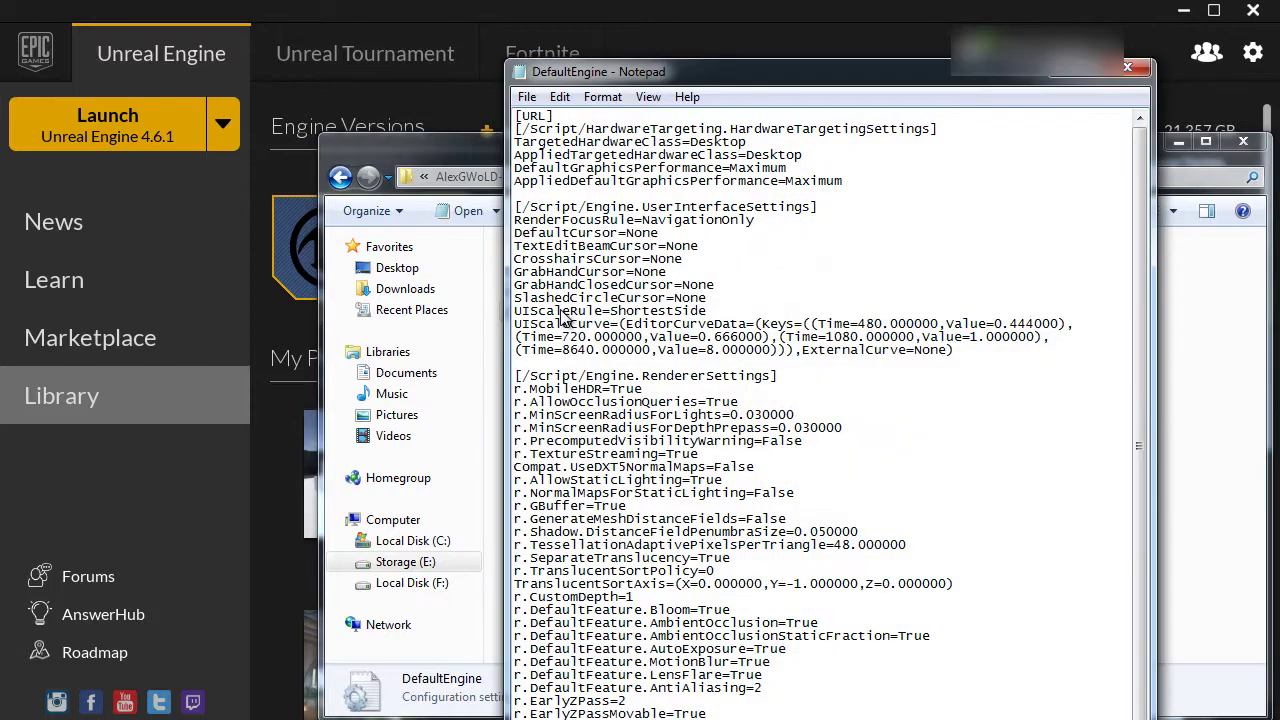
pyautogui.click(565, 119)
pyautogui.press('Return')
pyautogui.press('Return')
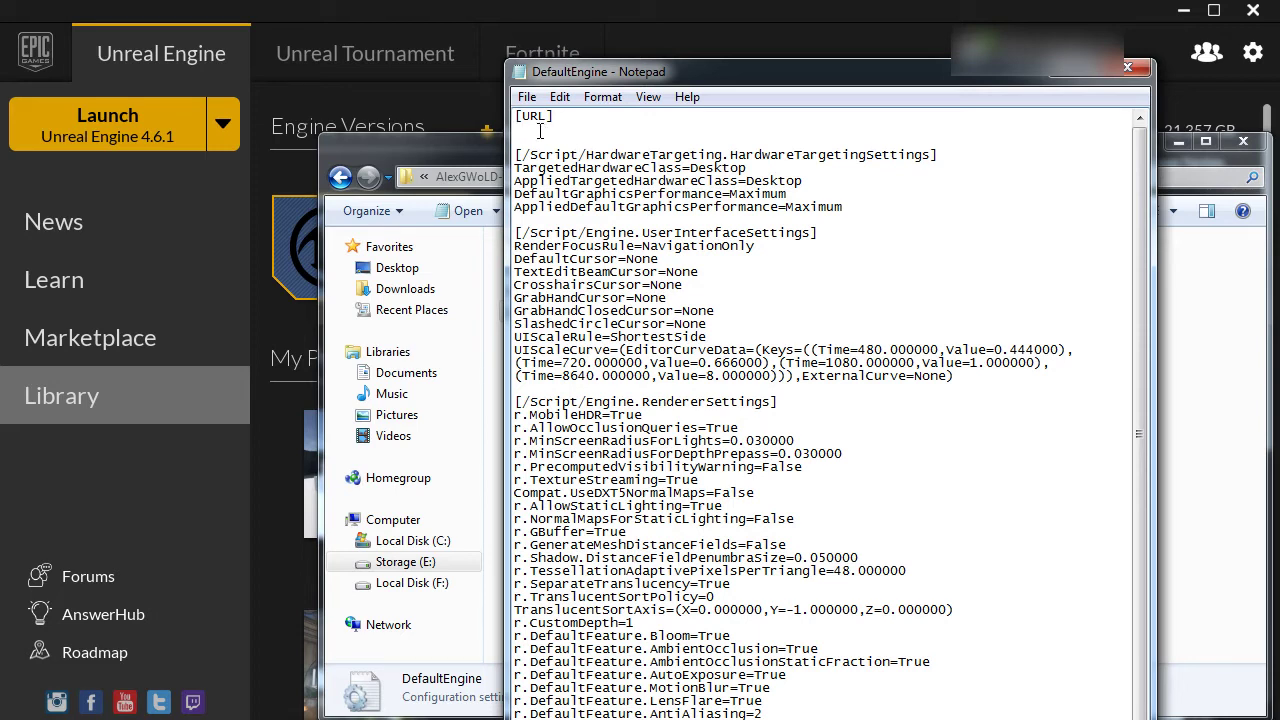
pyautogui.write('GameName=')
pyautogui.write('TheCorridor')
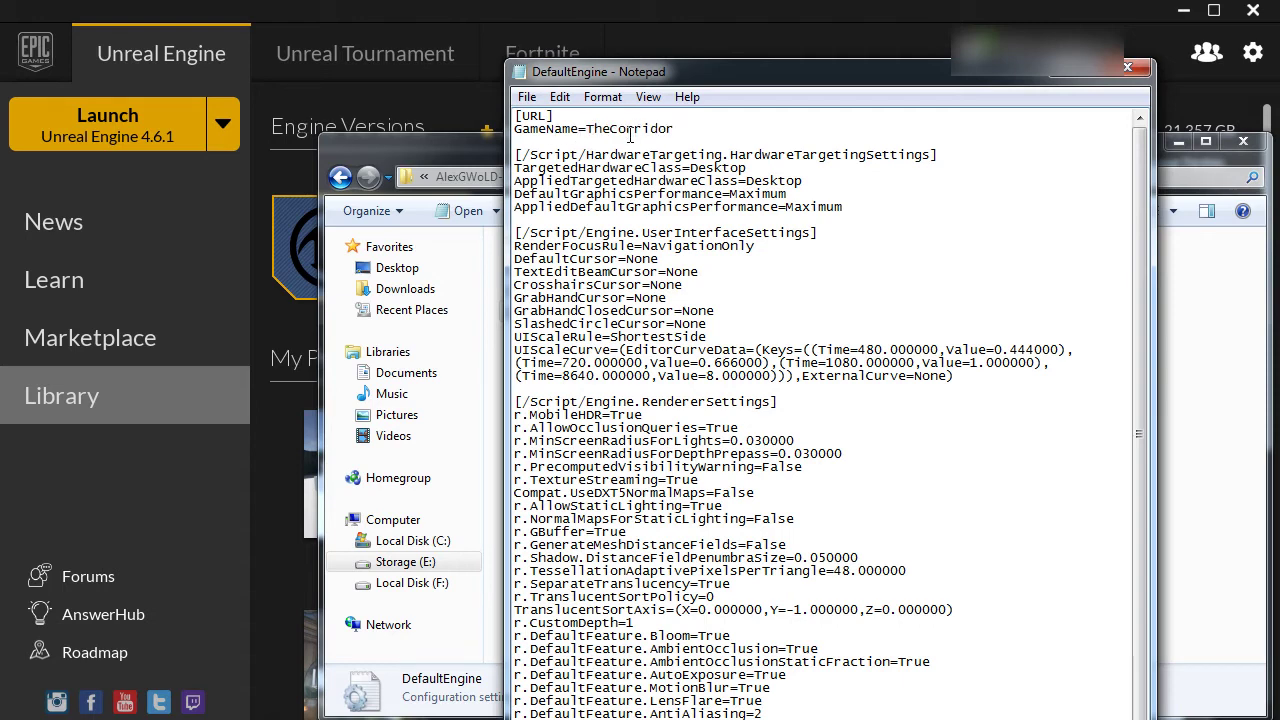
pyautogui.click(527, 99)
pyautogui.click(572, 164)
# Close Notepad, rename the FoundationCreation 4.7 folder to TheCorridor, and close Explorer
pyautogui.click(1130, 68)
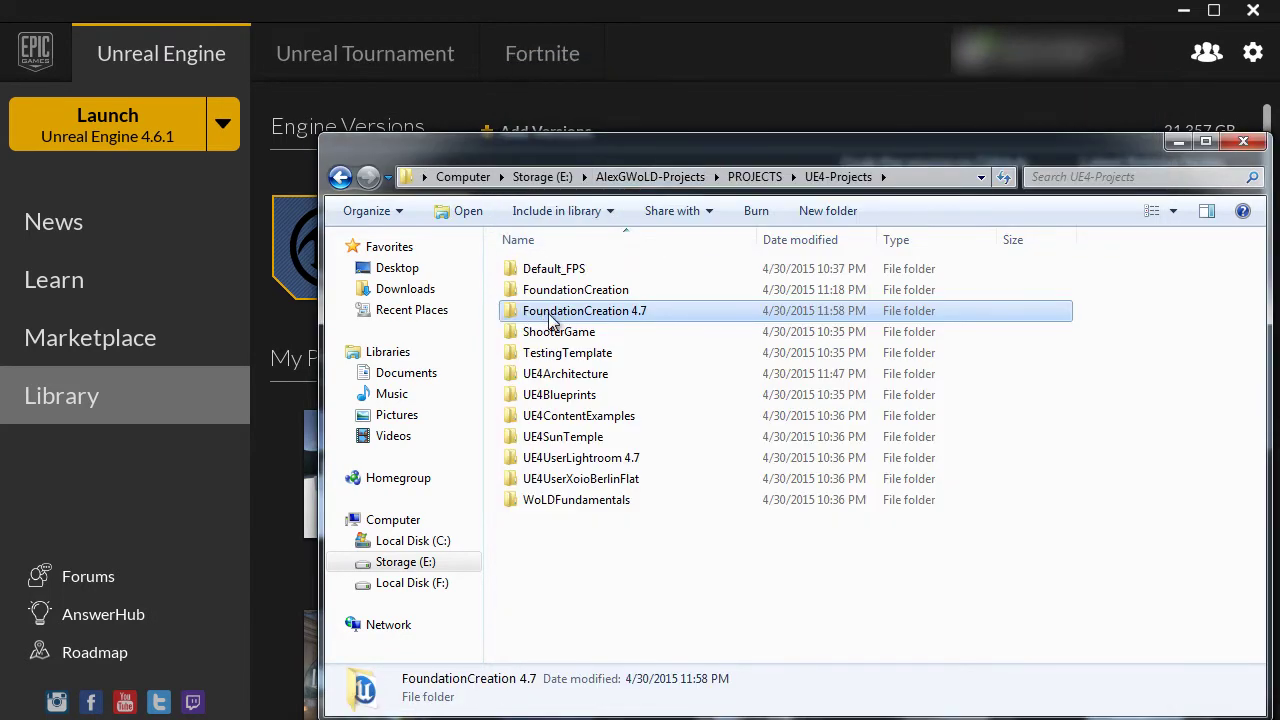
pyautogui.click(622, 311)
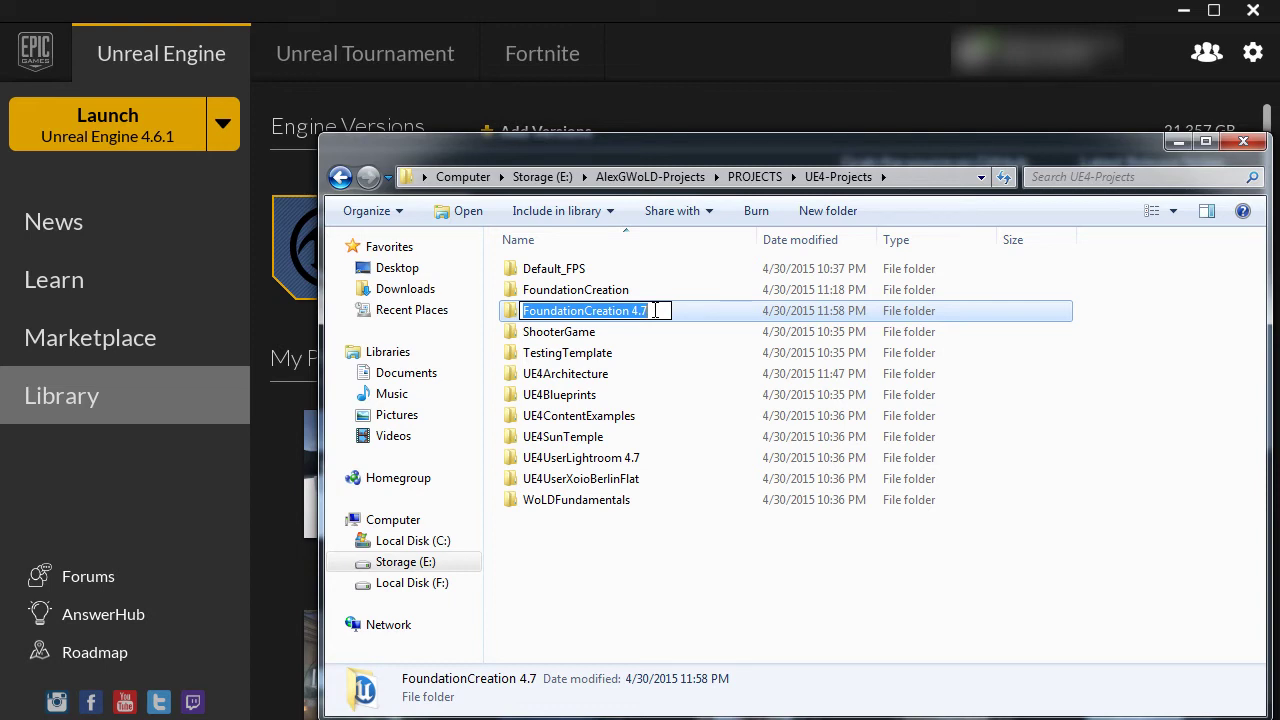
pyautogui.write('TheCorridor')
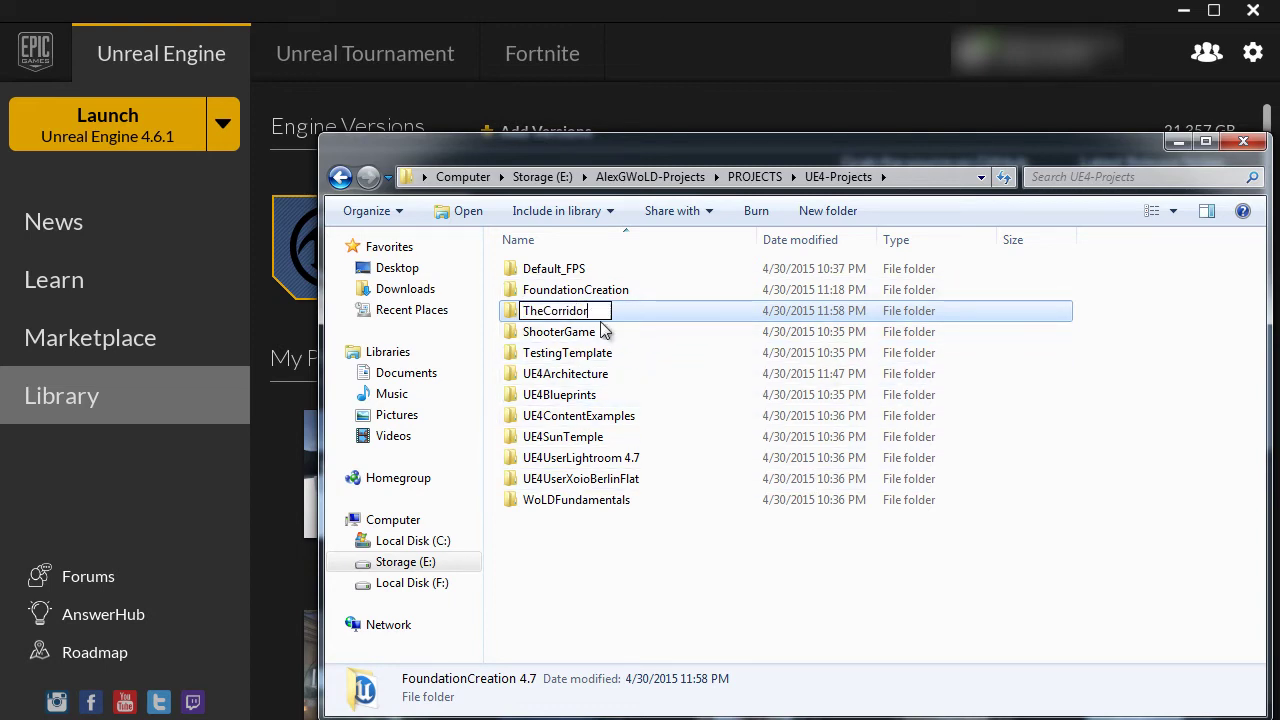
pyautogui.press('Return')
pyautogui.hotkey('alt', 'F4')
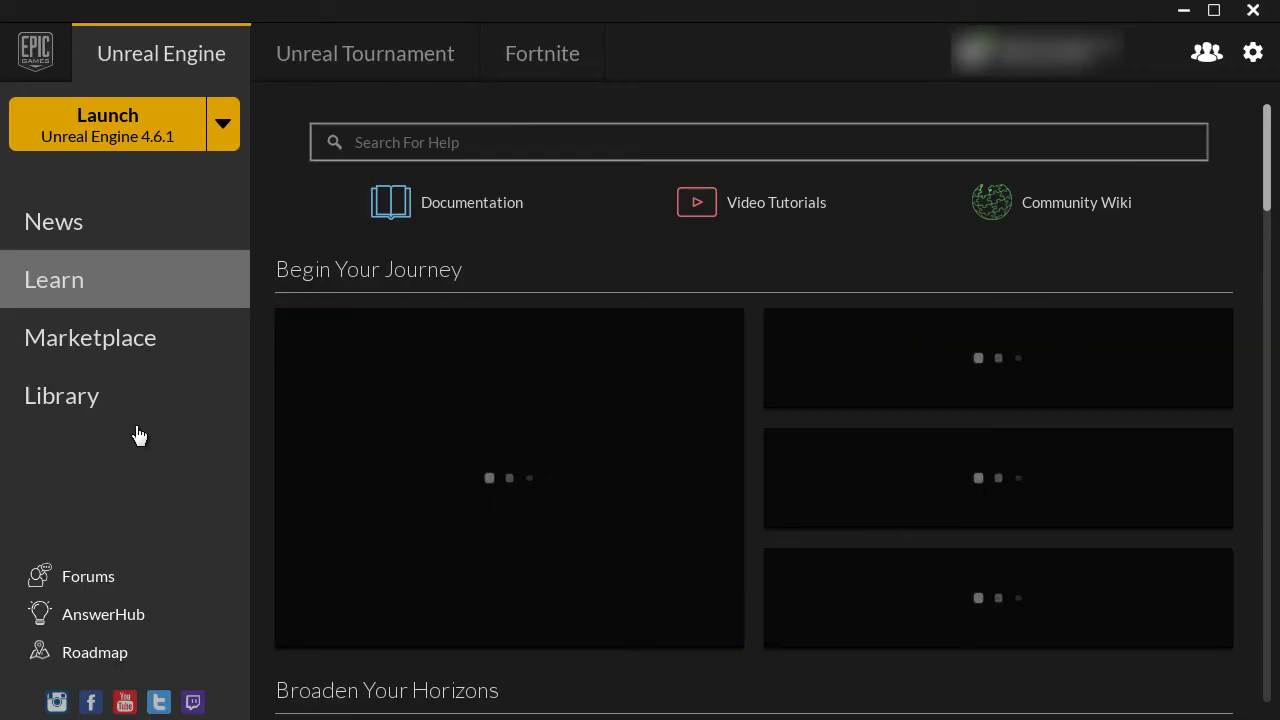
# Choose Unreal Engine 4.7.6 in the Library's Launch dropdown and launch it
pyautogui.click(100, 406)
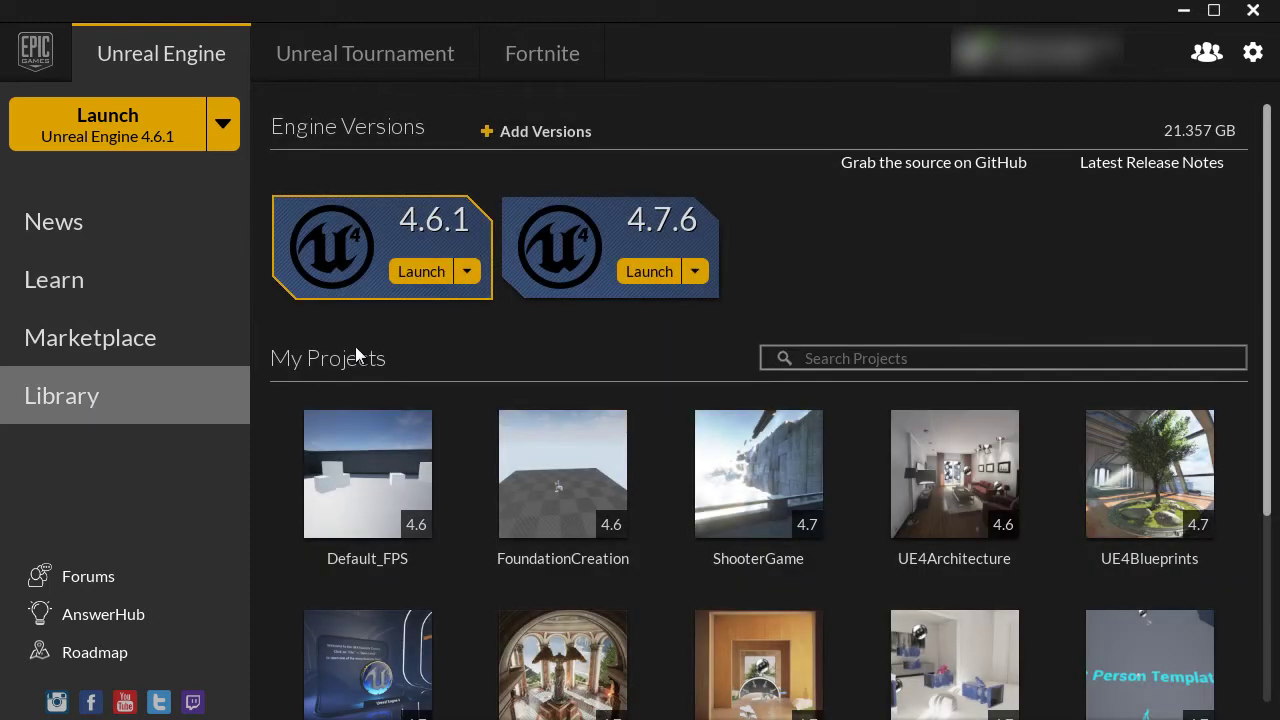
pyautogui.scroll(-1, 363, 360)
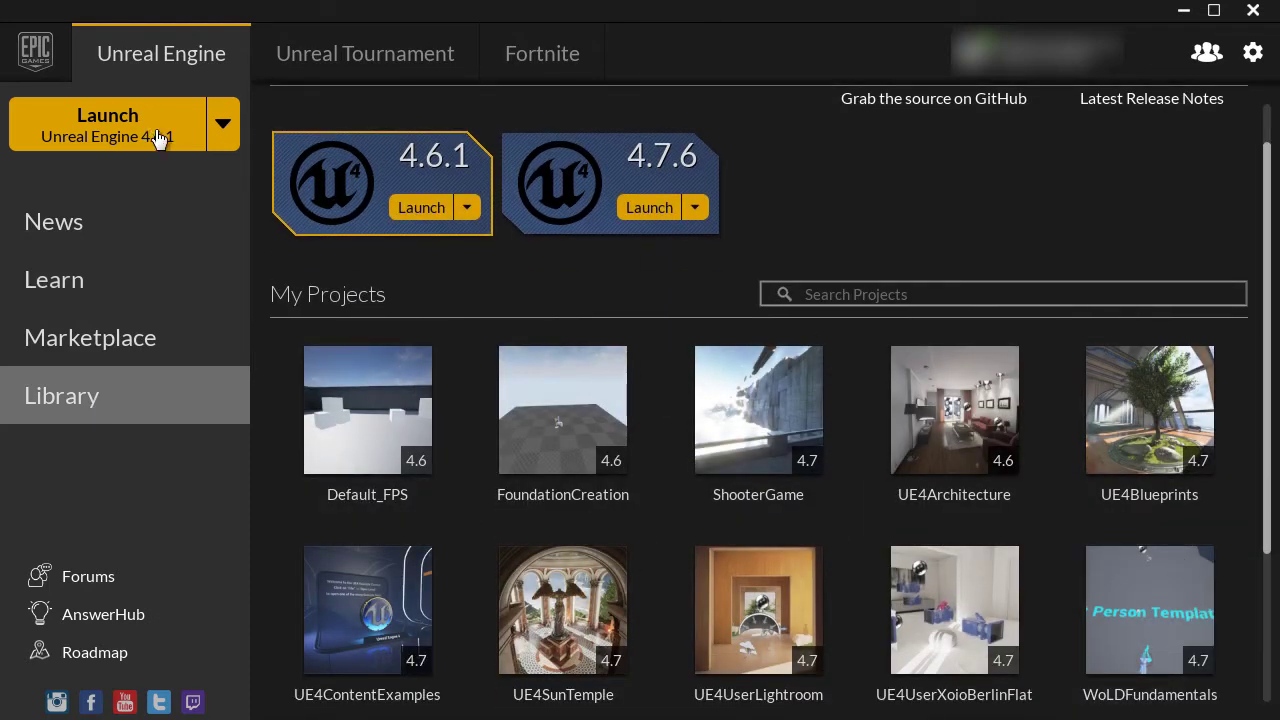
pyautogui.click(224, 124)
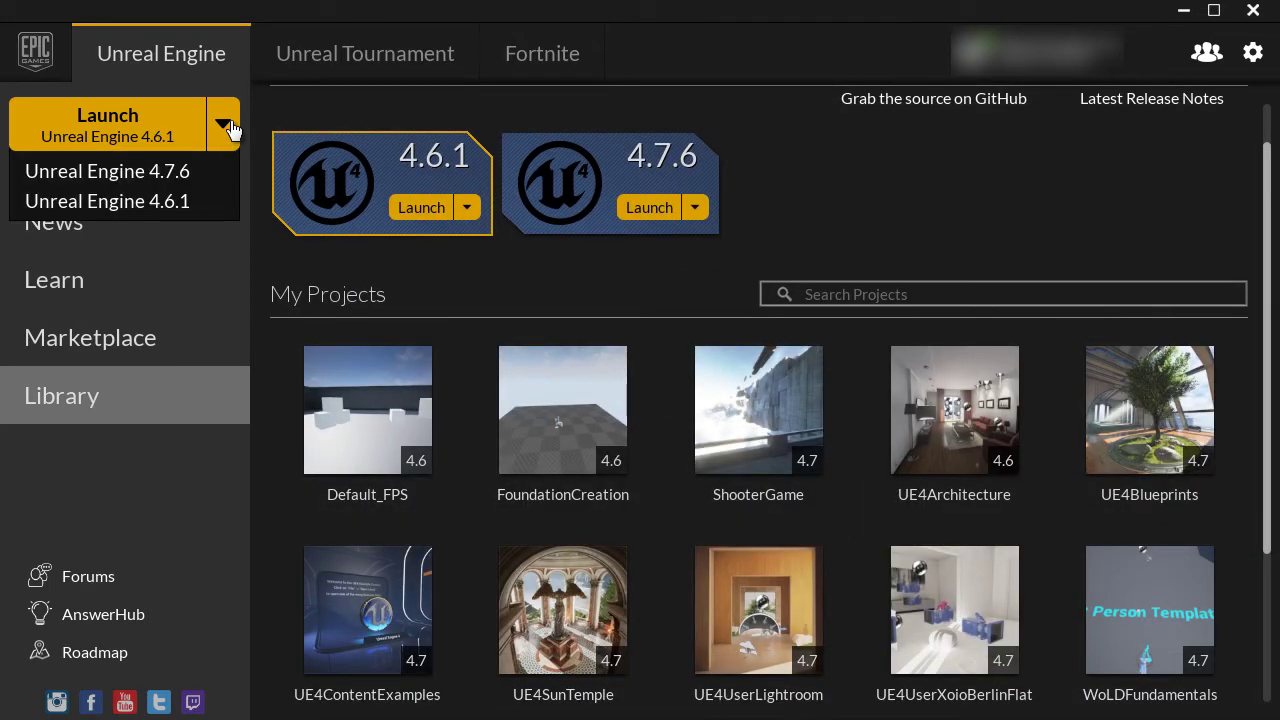
pyautogui.click(101, 174)
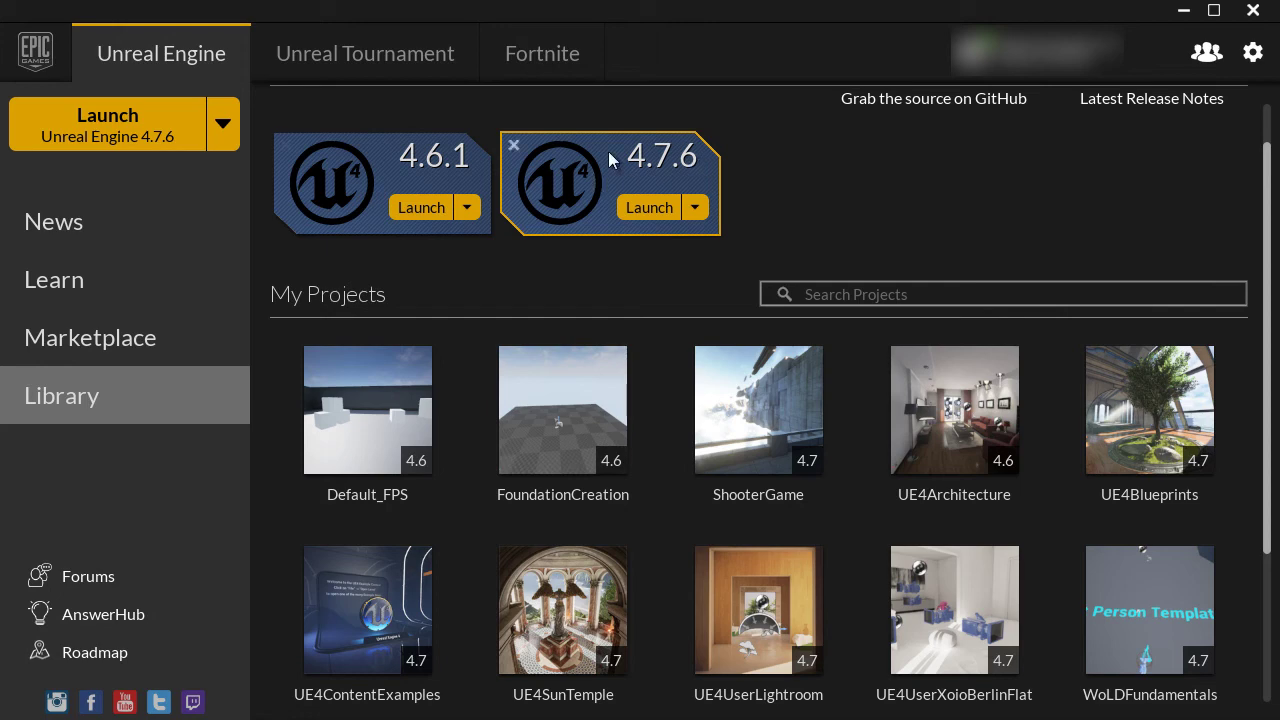
pyautogui.click(94, 147)
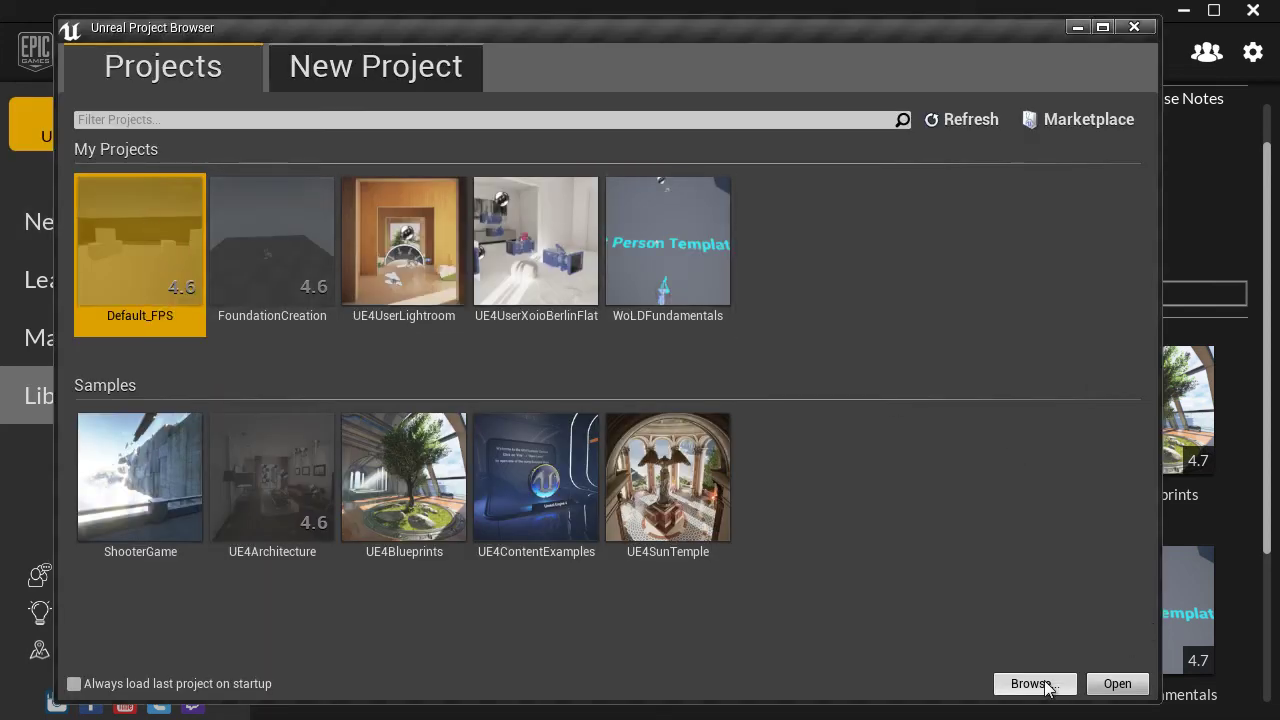
# Browse to UE4-Projects/TheCorridor and open TheCorridor.uproject in the editor
pyautogui.click(1035, 683)
pyautogui.click(497, 59)
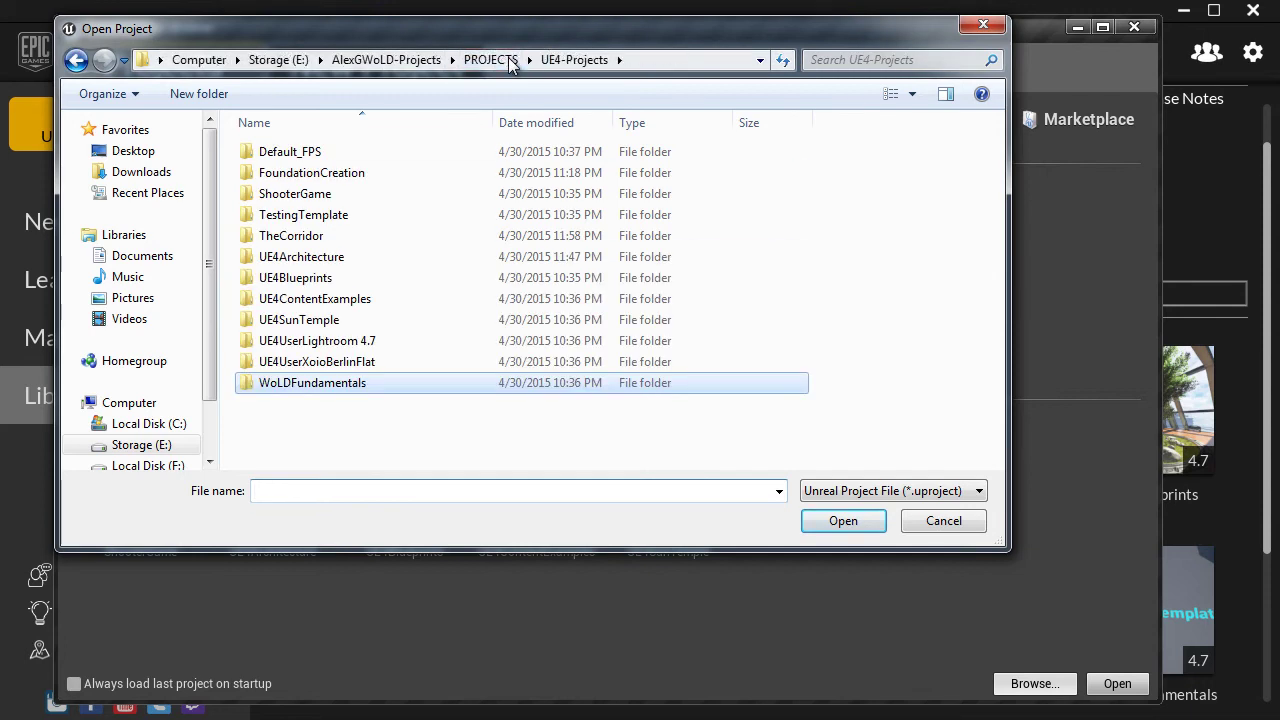
pyautogui.doubleClick(351, 236)
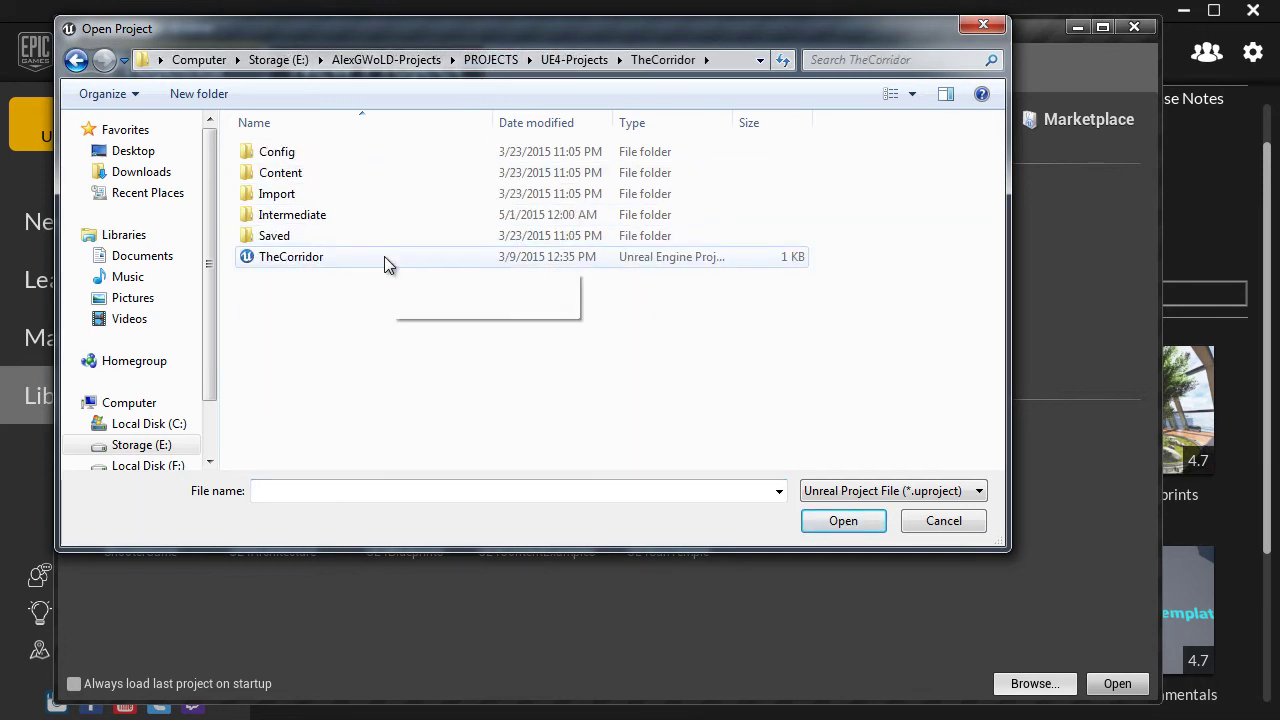
pyautogui.moveTo(349, 266); pyautogui.dragTo(229, 292)
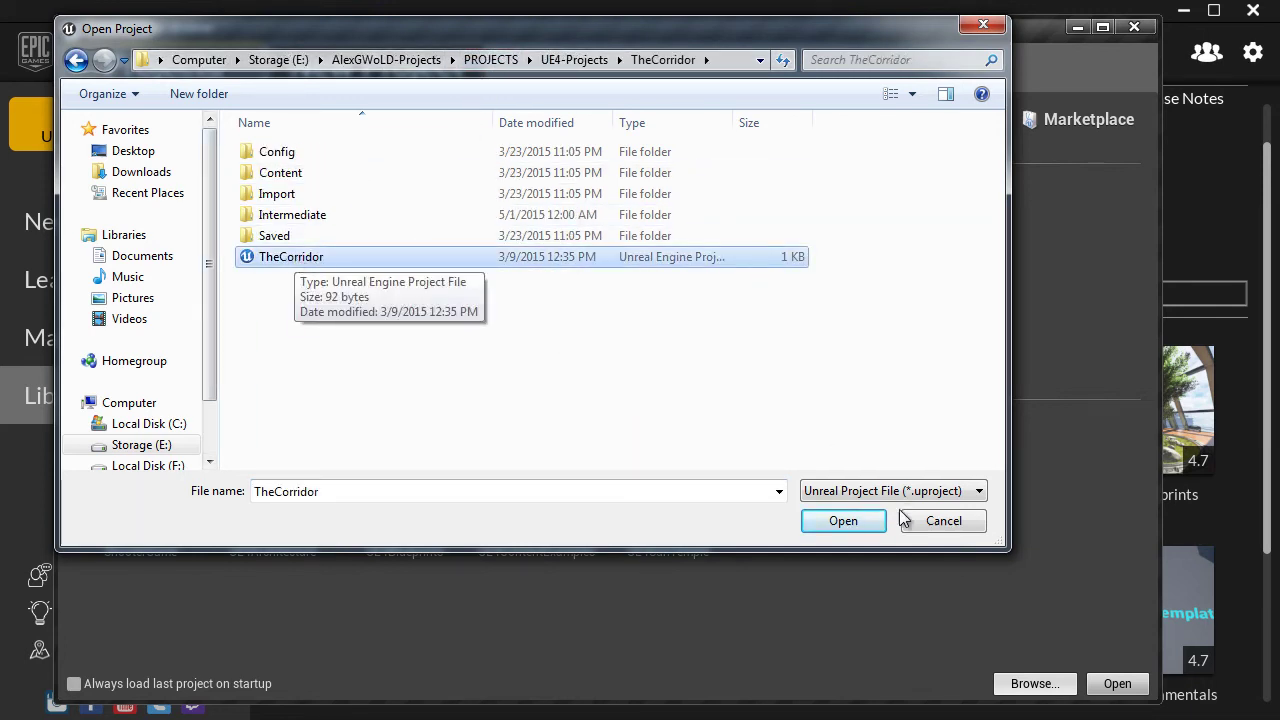
pyautogui.click(843, 521)
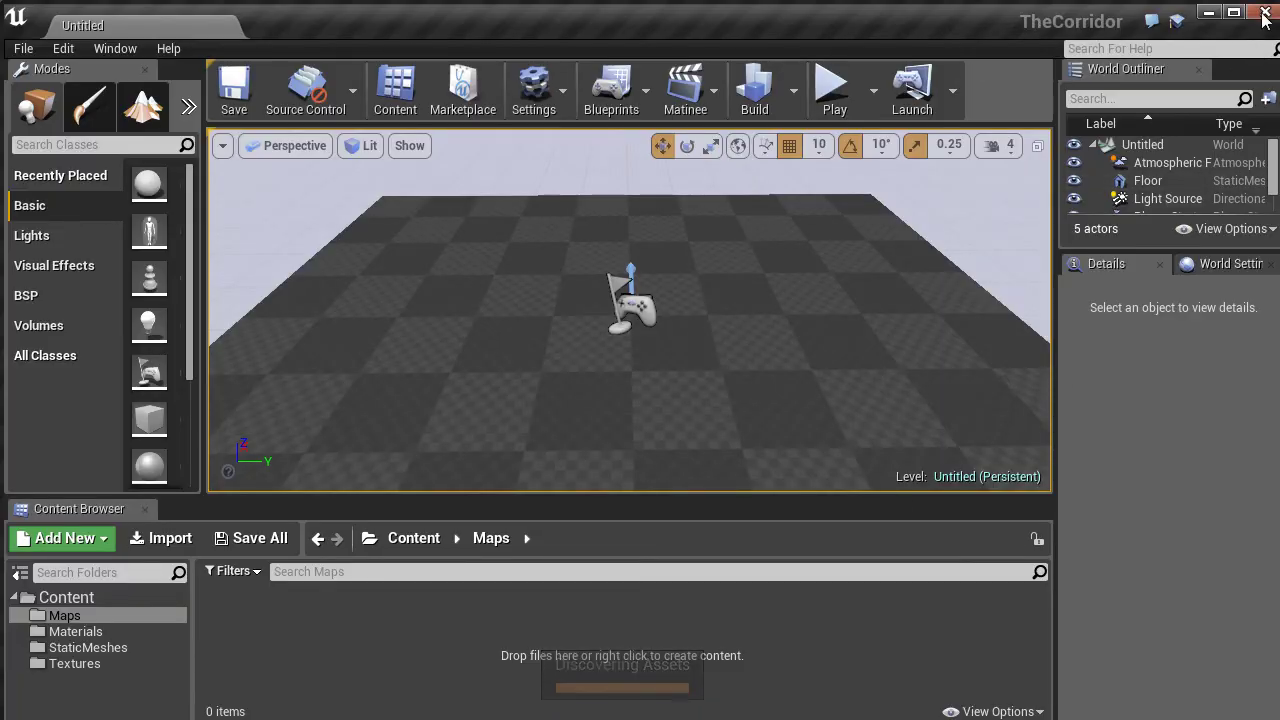
# Close the editor and select the TheCorridor 4.7 tile in the Library's My Projects
pyautogui.click(1263, 17)
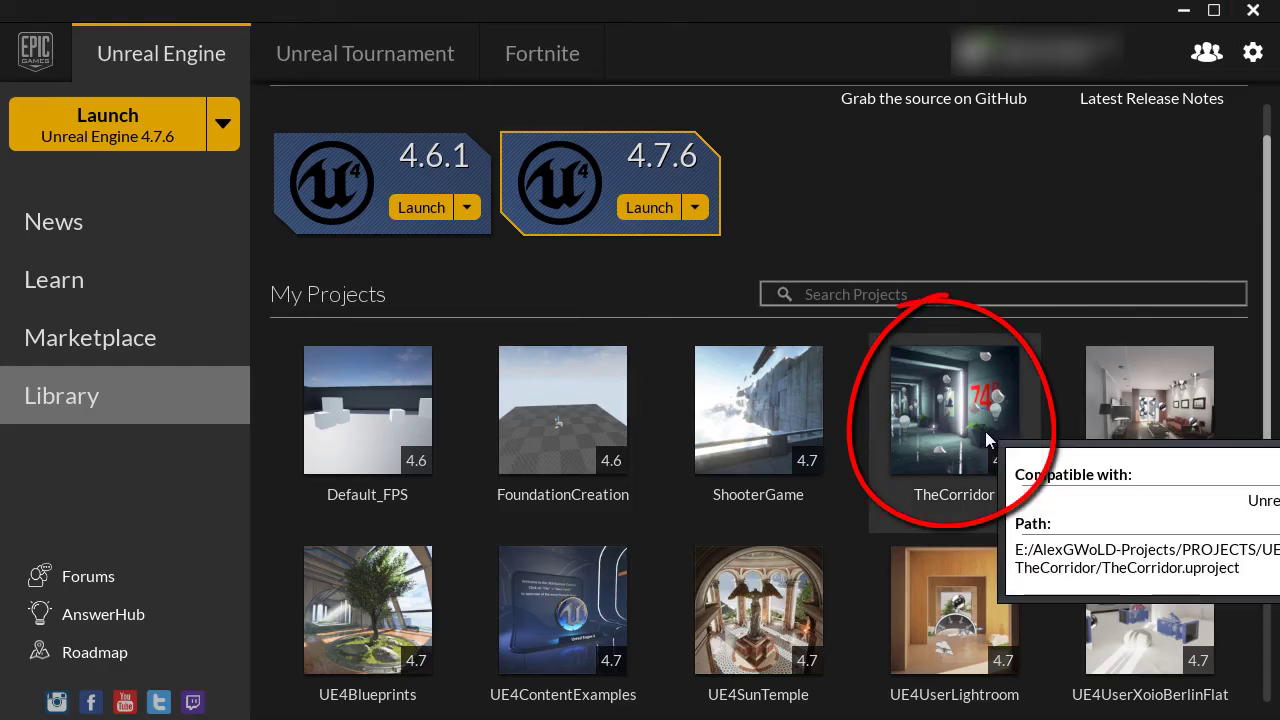
pyautogui.click(875, 526)
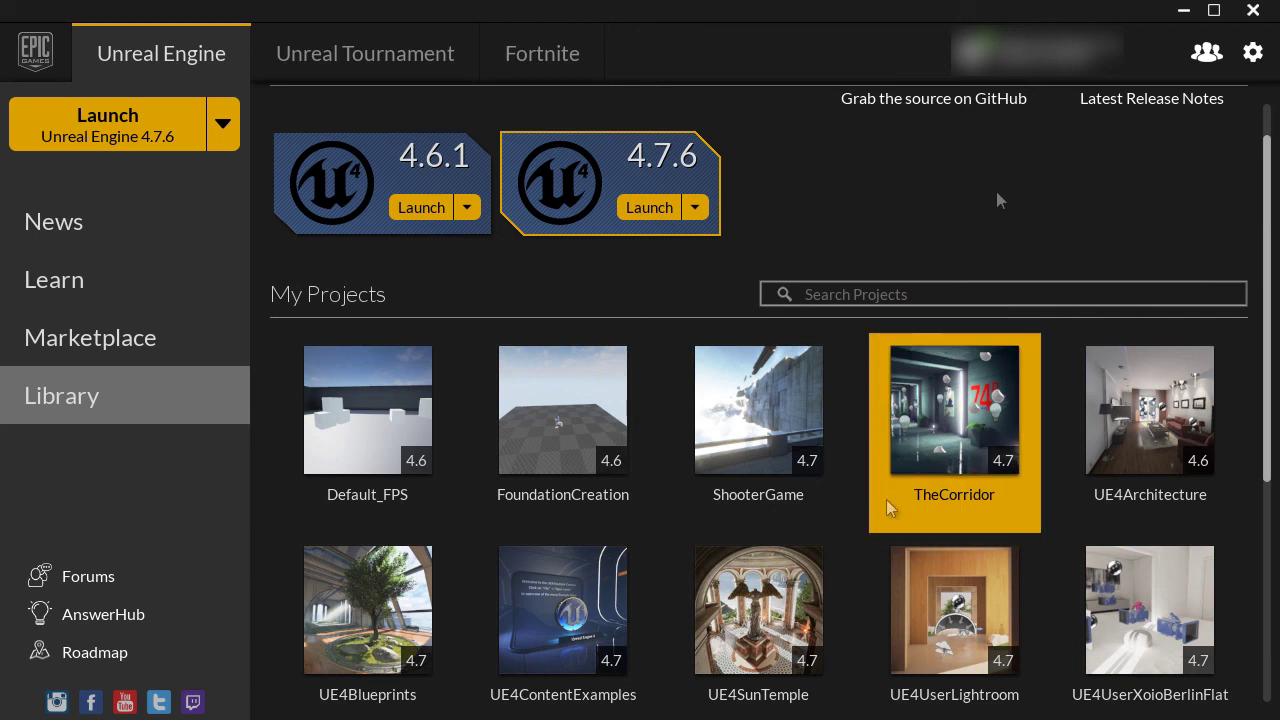